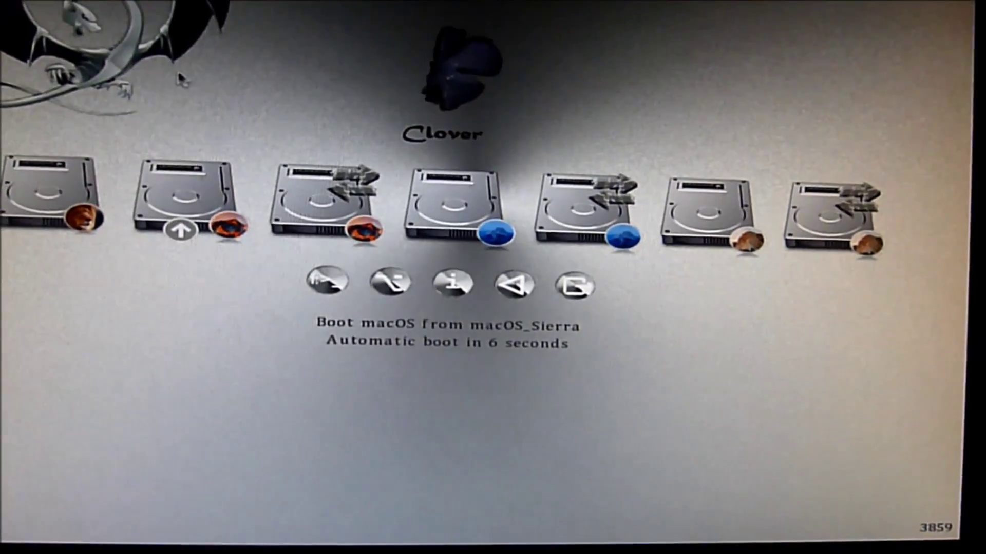
# Step: Stop the Clover countdown and boot the 'Sierra12_1' installer entry
pyautogui.press('Left')
pyautogui.press('Left')
pyautogui.press('Left')
pyautogui.press('Left')
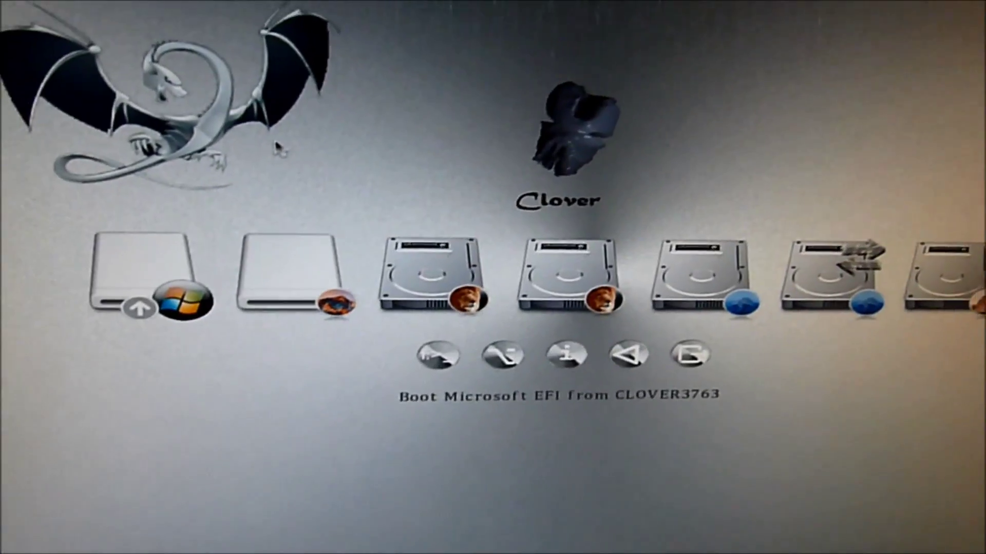
pyautogui.press('Right')
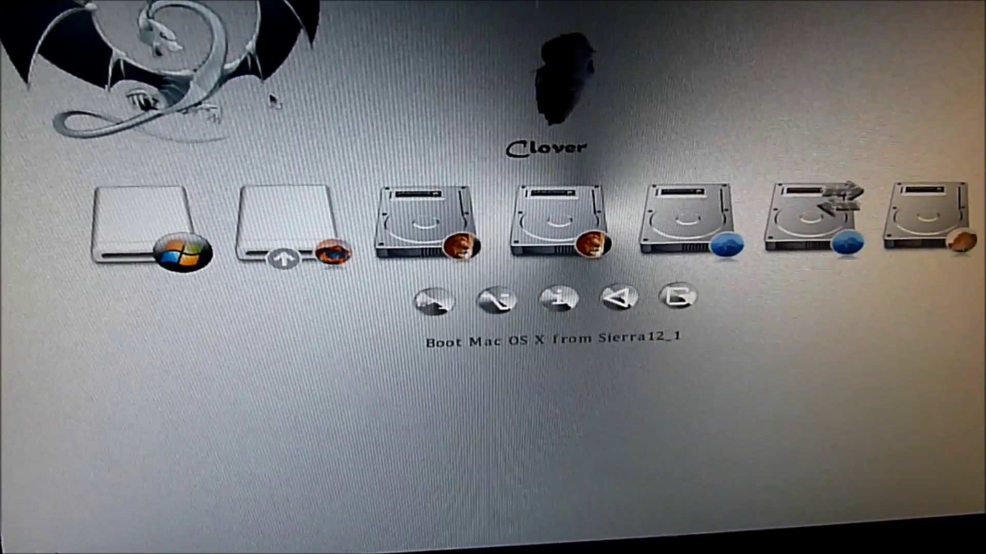
pyautogui.press('Right')
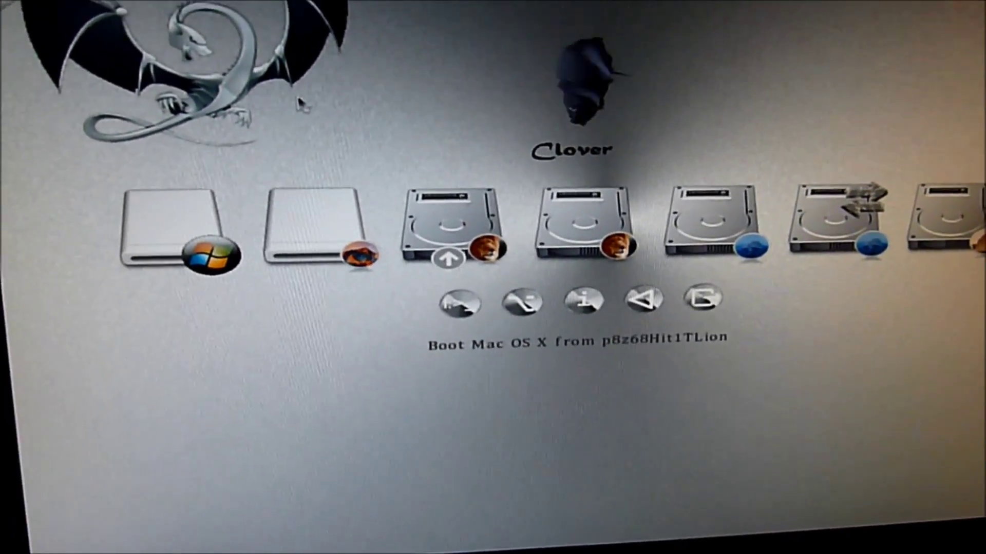
pyautogui.press('Left')
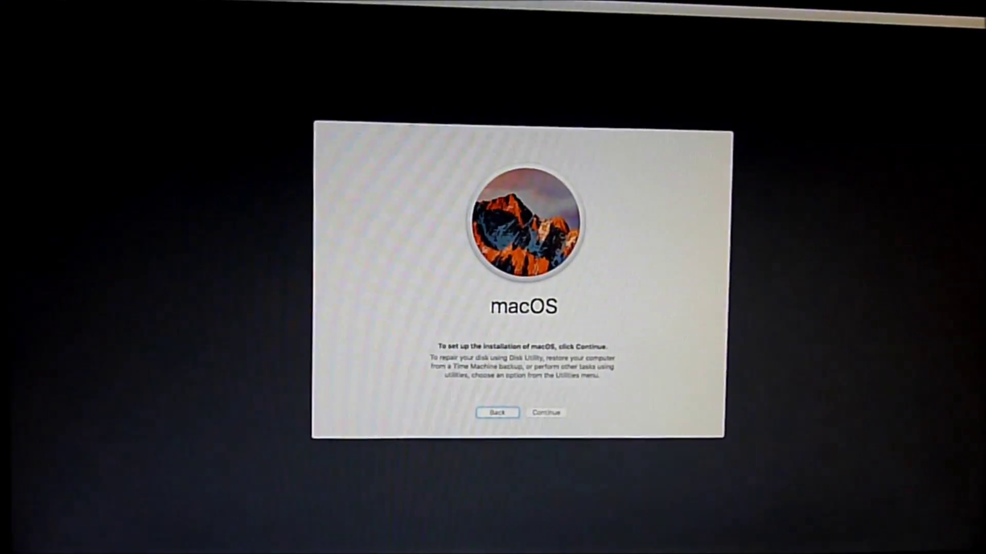
# Step: Erase TOSHIBA-TR150 as 'macOS_Sierra', Mac OS Extended (Journaled), GUID Partition Map, via Disk Utility
pyautogui.click(183, 6)
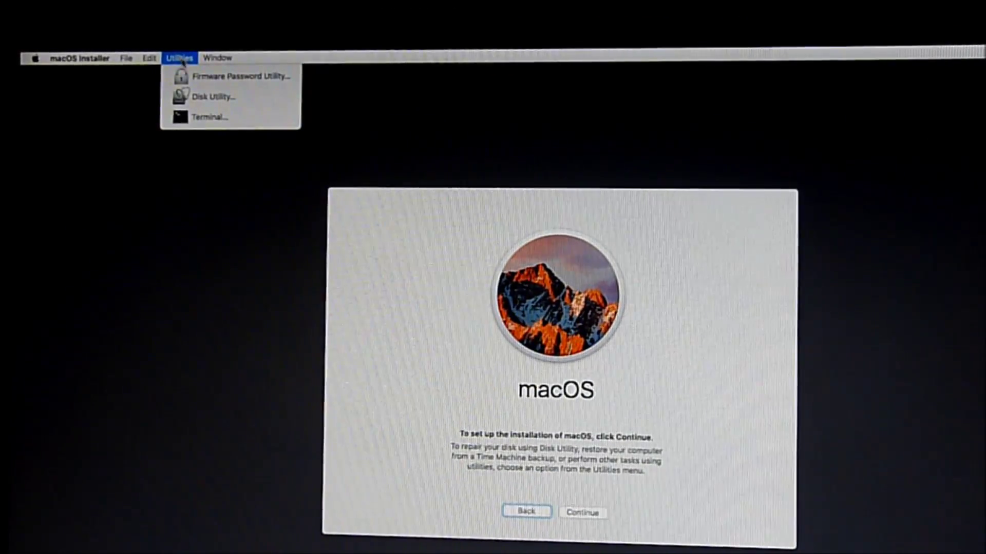
pyautogui.click(198, 98)
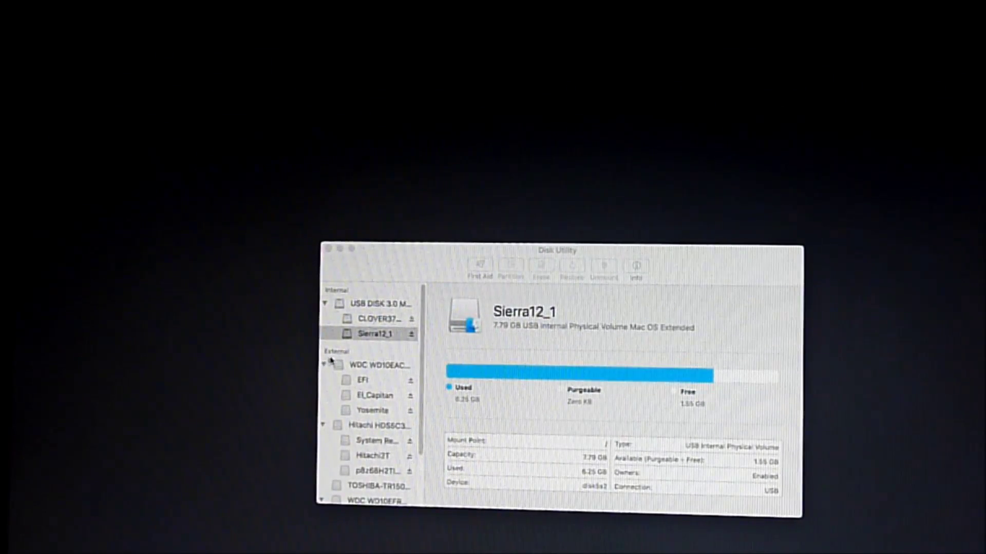
pyautogui.scroll(-3, 346, 357)
pyautogui.scroll(-1, 345, 356)
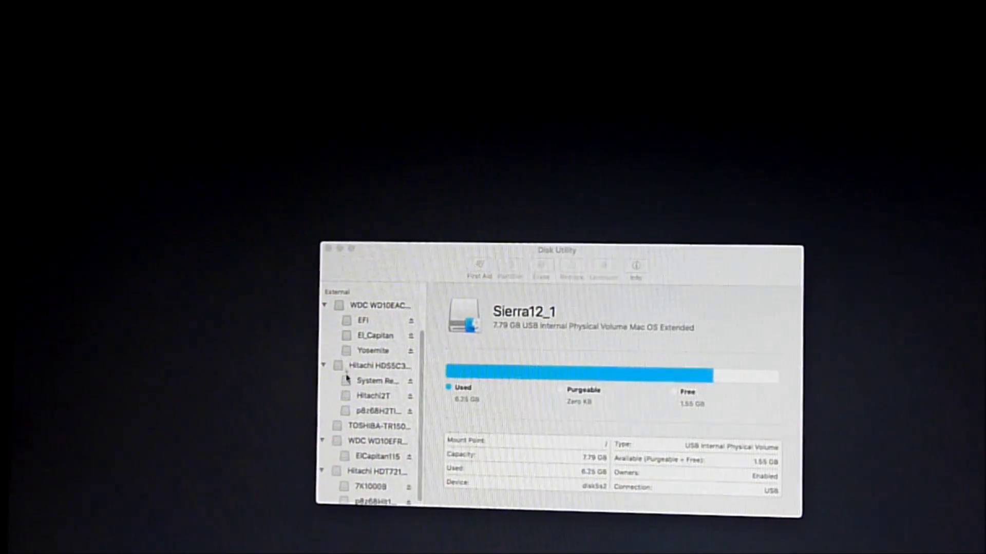
pyautogui.click(372, 426)
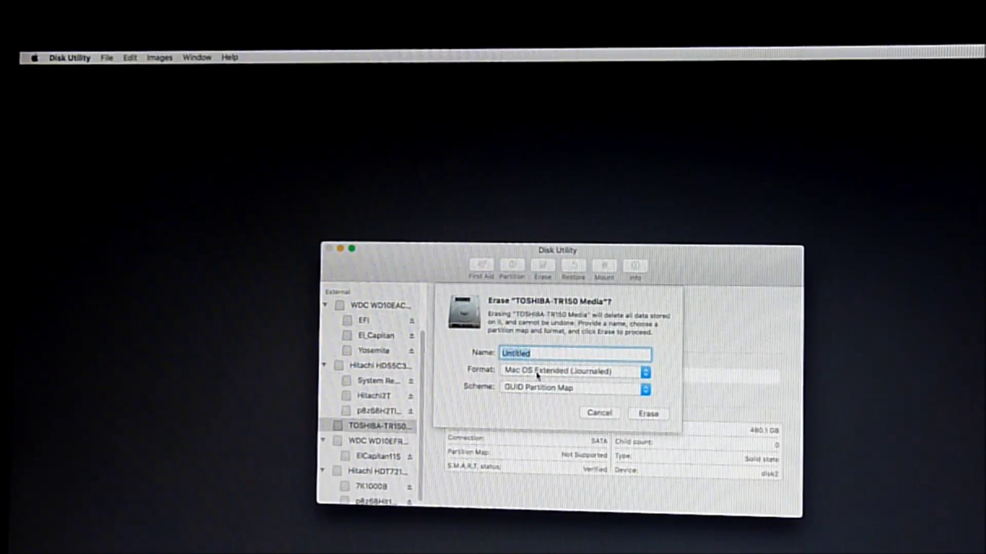
pyautogui.write('macOS')
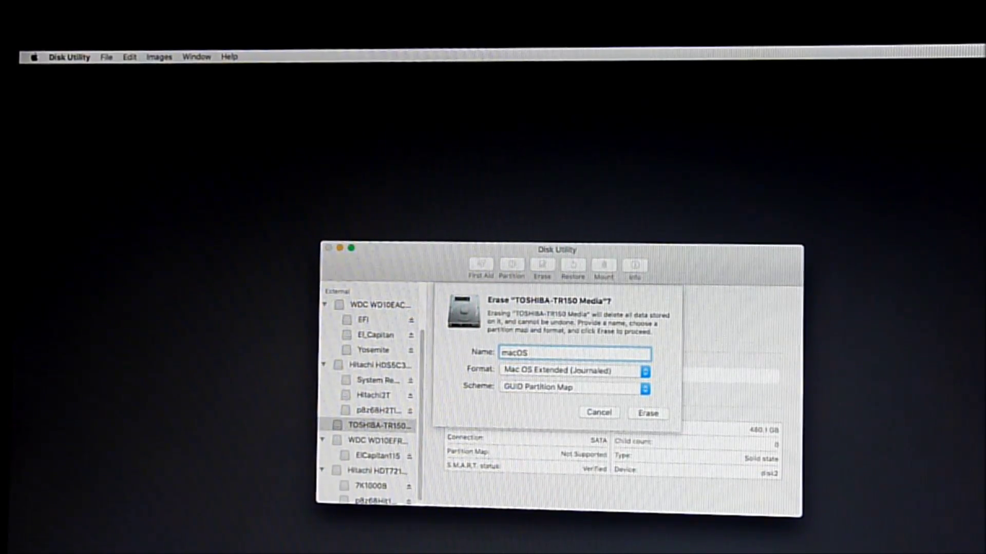
pyautogui.write('_Sierra')
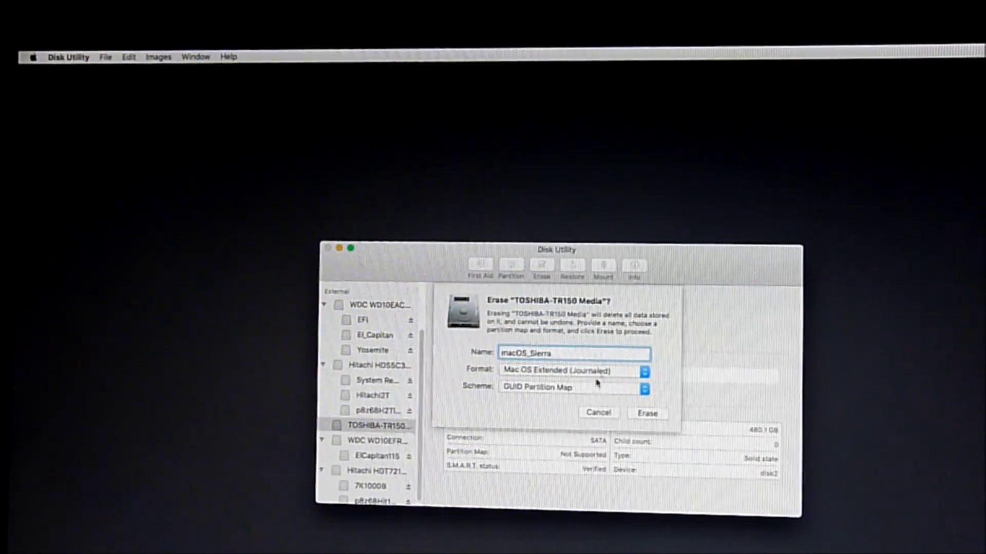
pyautogui.click(649, 413)
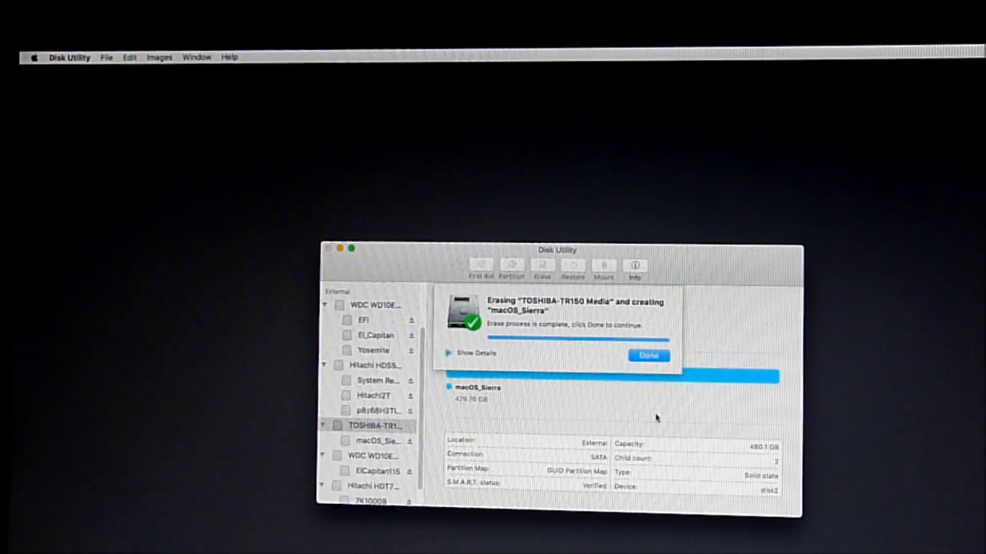
# Step: Quit Disk Utility, accept the licence and install macOS onto the macOS_Sierra disk
pyautogui.click(649, 356)
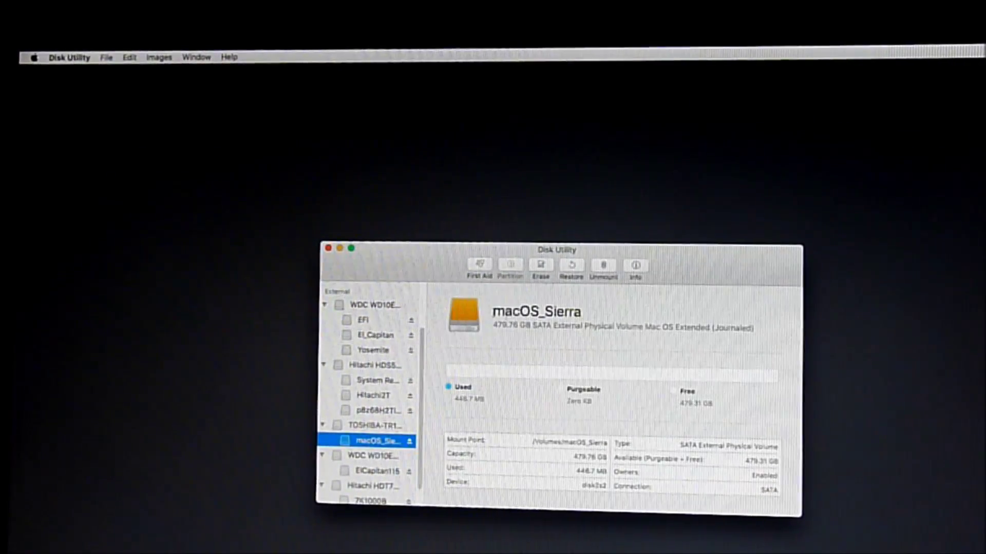
pyautogui.click(328, 249)
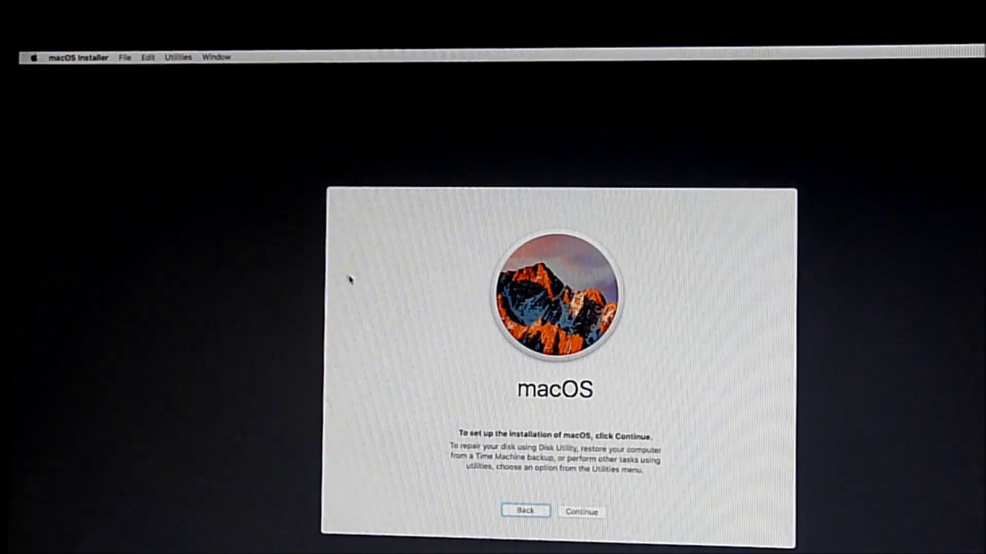
pyautogui.click(590, 513)
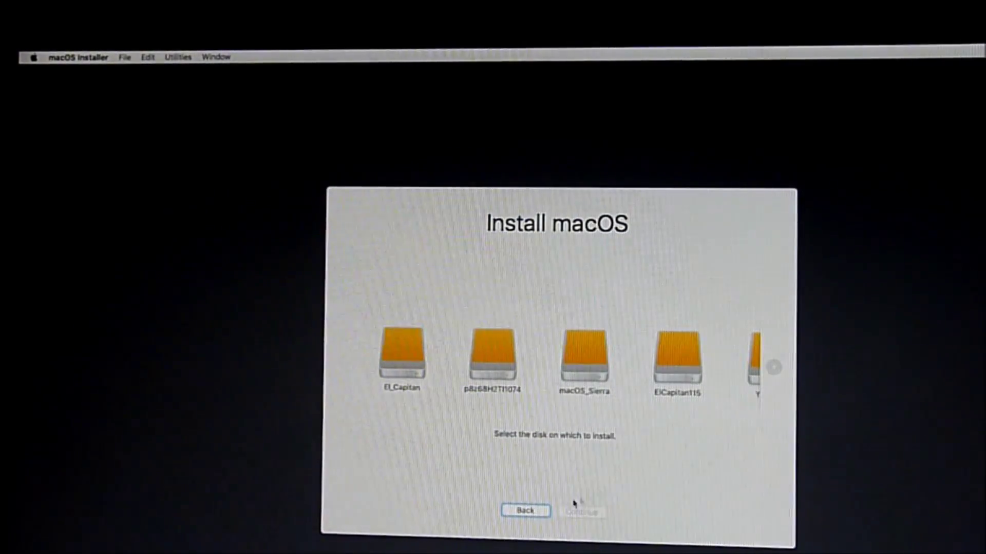
pyautogui.click(586, 396)
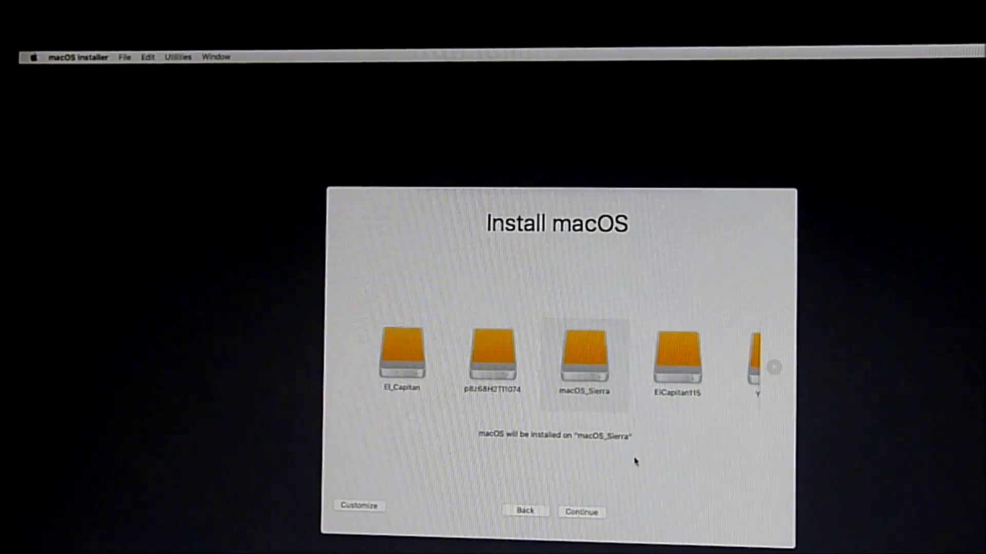
pyautogui.click(582, 513)
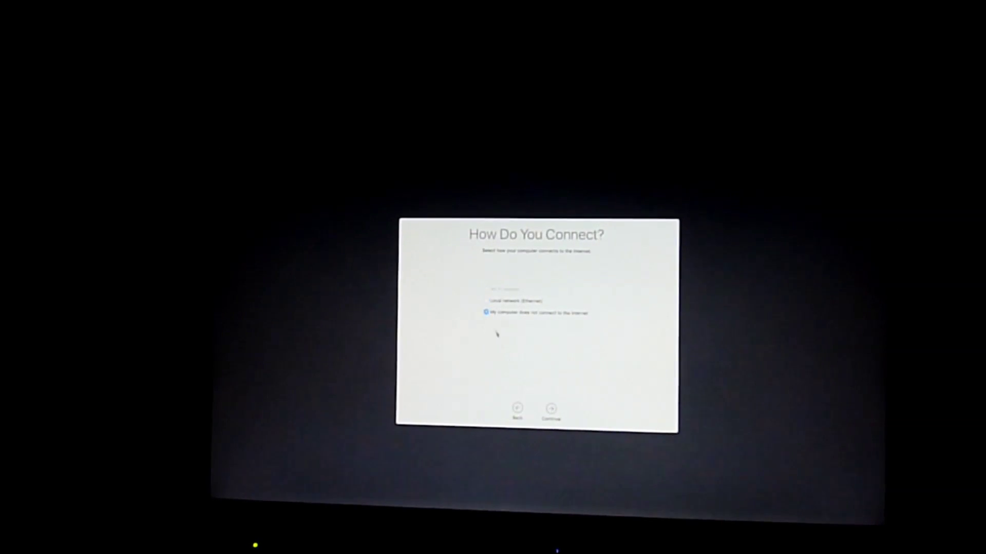
# Step: Choose 'My computer does not connect to the Internet' and finish setup to the desktop
pyautogui.click(551, 411)
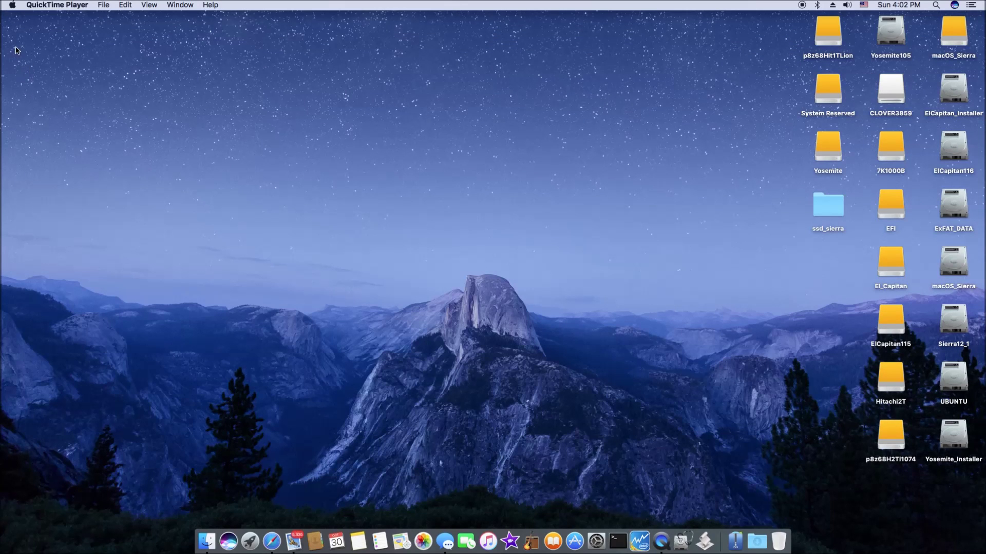
# Step: Confirm macOS Sierra 10.12.1 in About This Mac and open the System Report
pyautogui.click(14, 7)
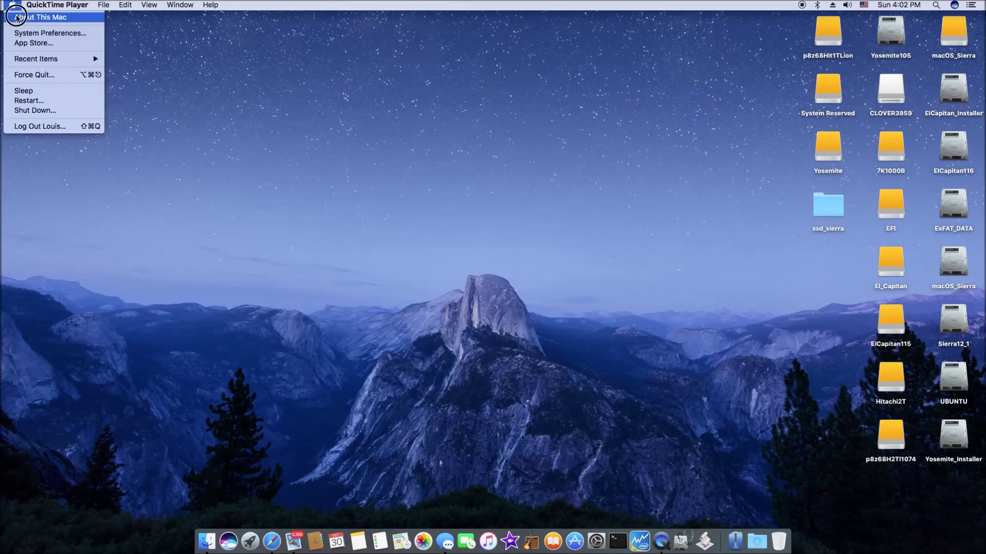
pyautogui.click(17, 18)
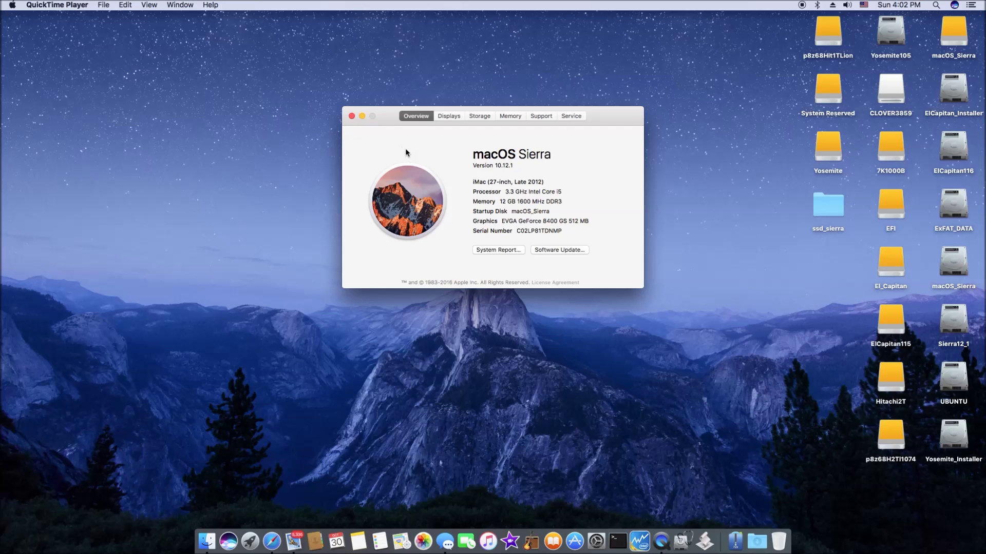
pyautogui.click(494, 251)
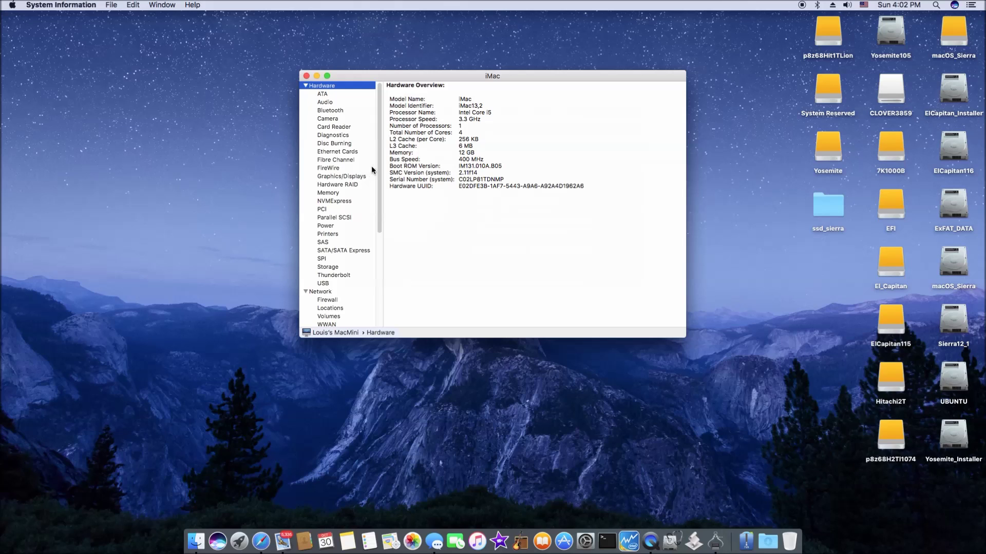
# Step: Review the Graphics/Displays, Bluetooth, Camera, Audio, Card Reader, Disc Burning and Ethernet reports
pyautogui.click(339, 179)
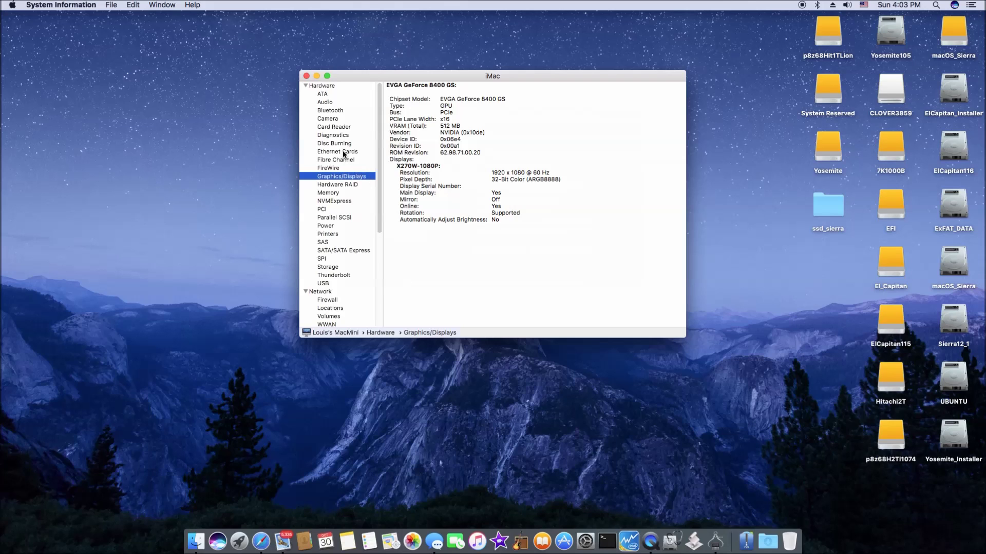
pyautogui.click(338, 112)
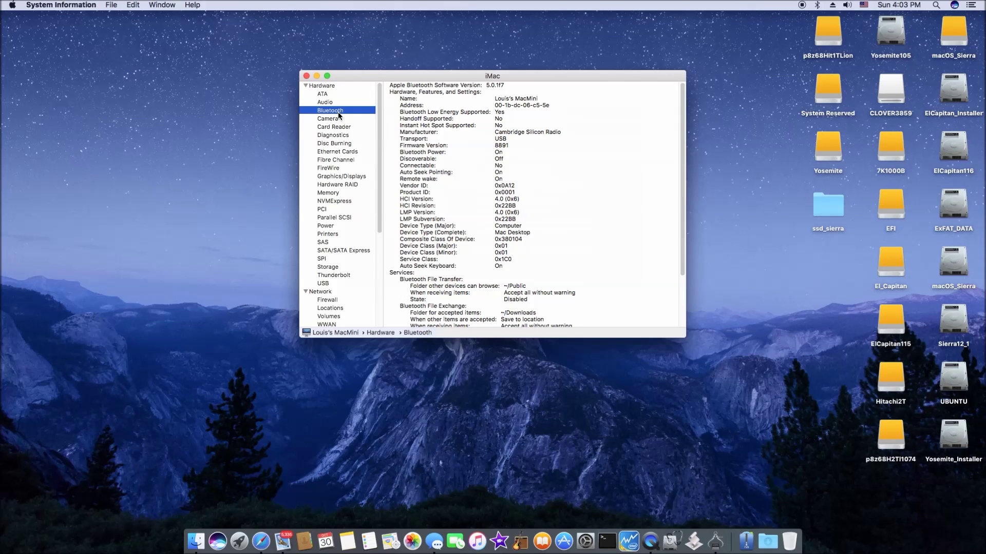
pyautogui.click(329, 121)
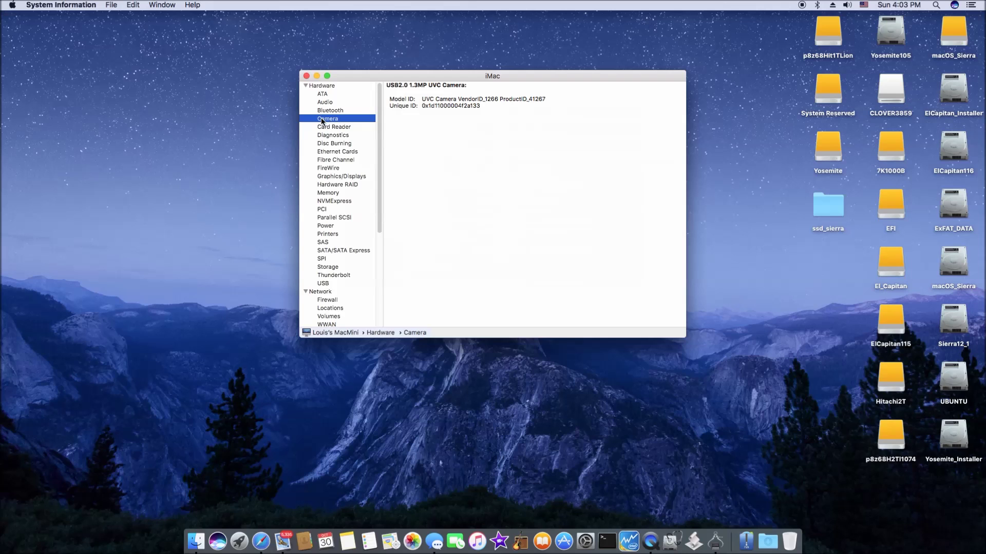
pyautogui.click(325, 102)
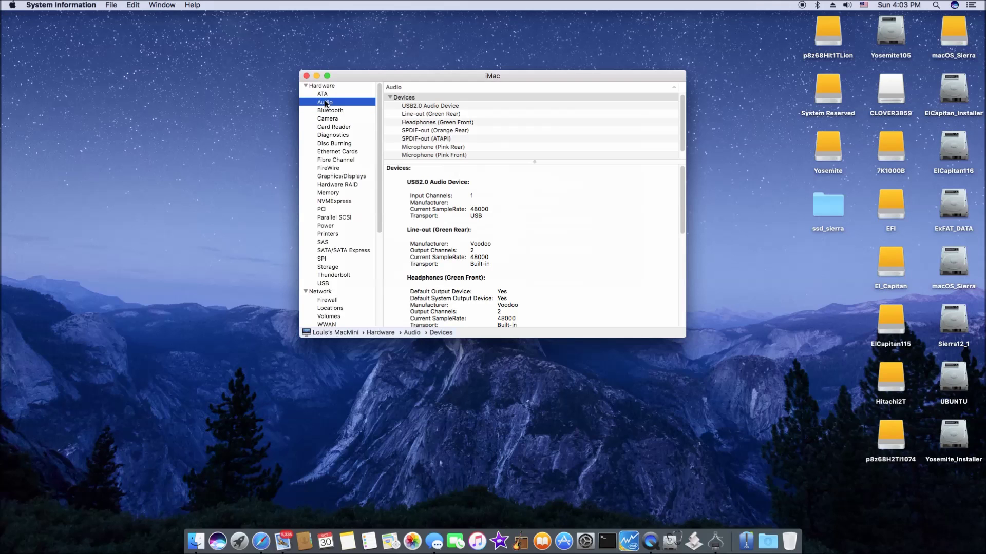
pyautogui.scroll(-1, 451, 117)
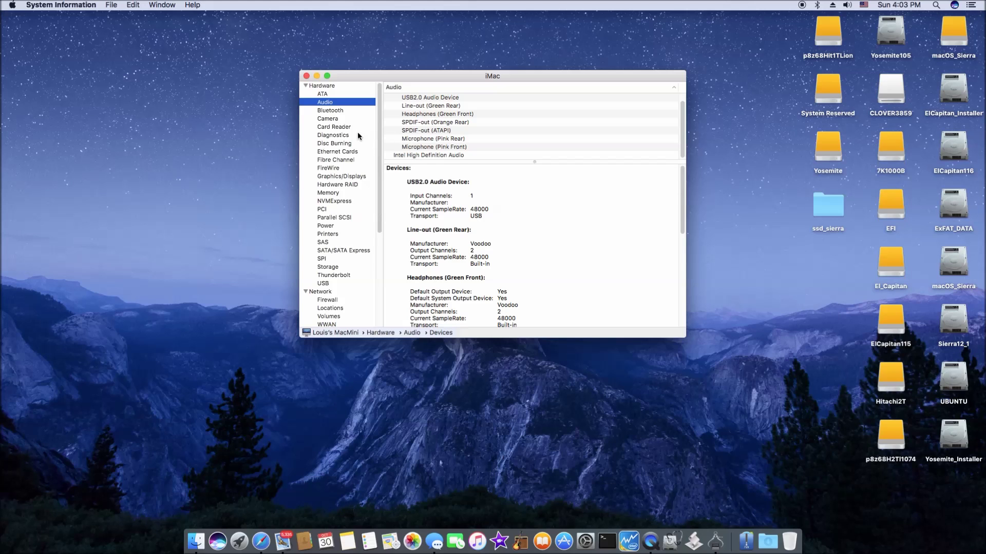
pyautogui.click(334, 127)
pyautogui.click(340, 142)
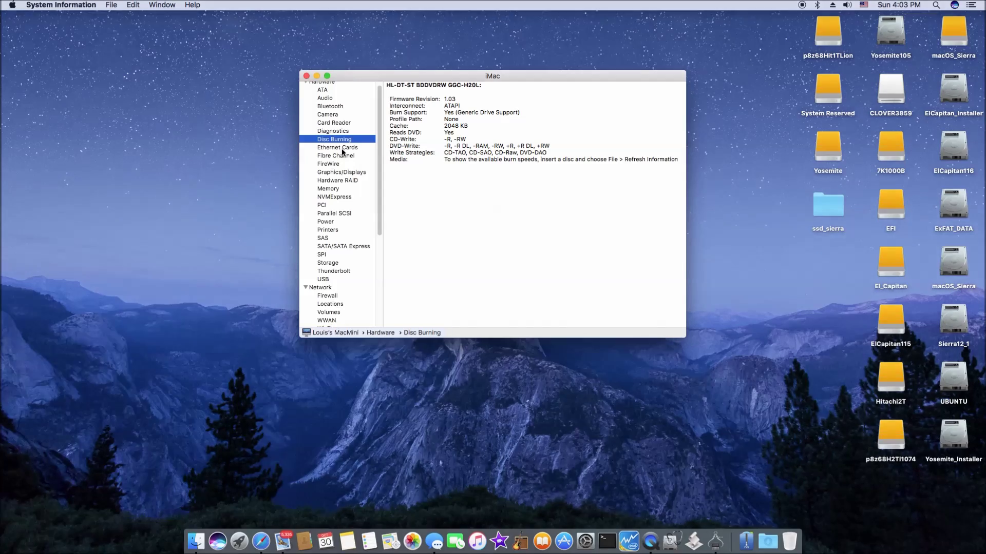
pyautogui.click(332, 148)
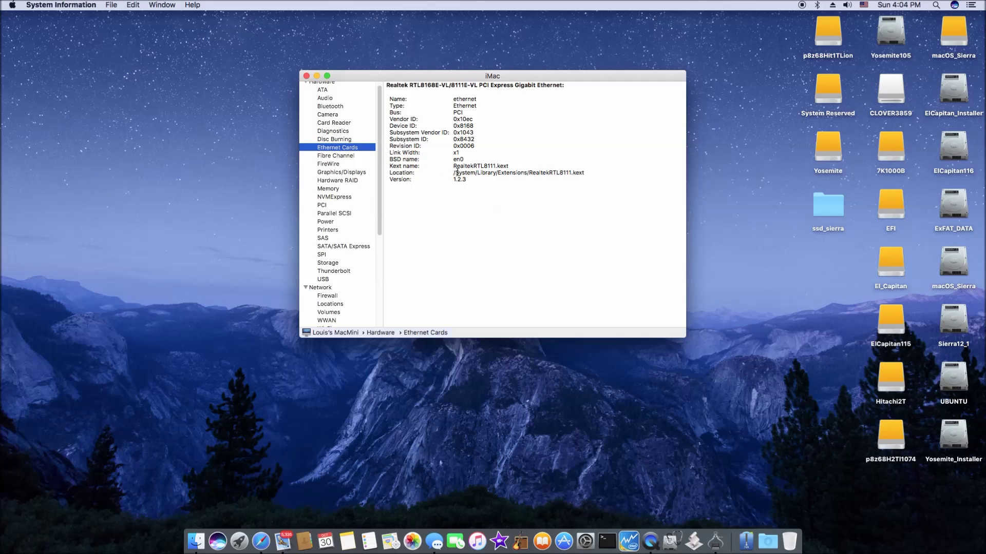
# Step: Select TOSHIBA-TR150 under SATA, highlight its 'TRIM Support: Yes' line, then view Storage
pyautogui.click(340, 245)
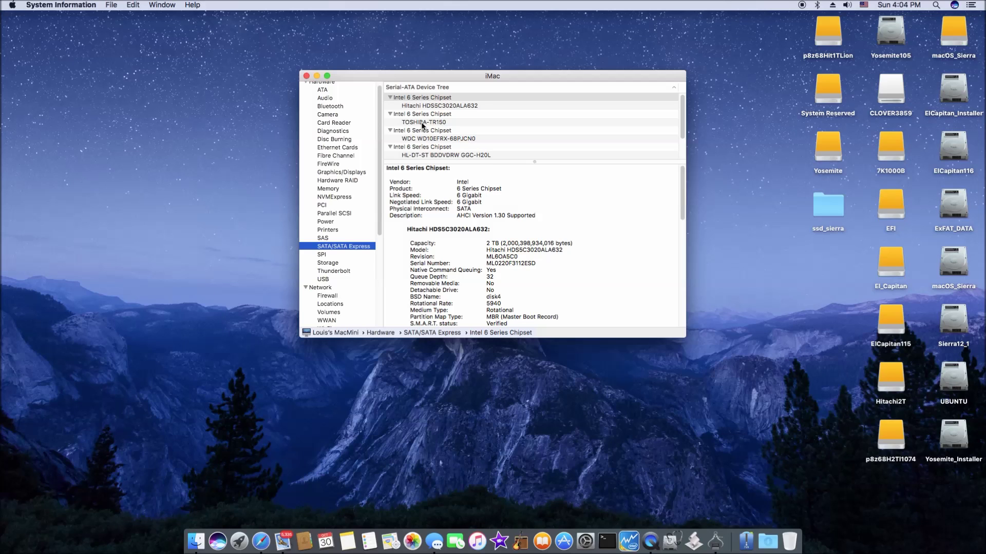
pyautogui.click(423, 123)
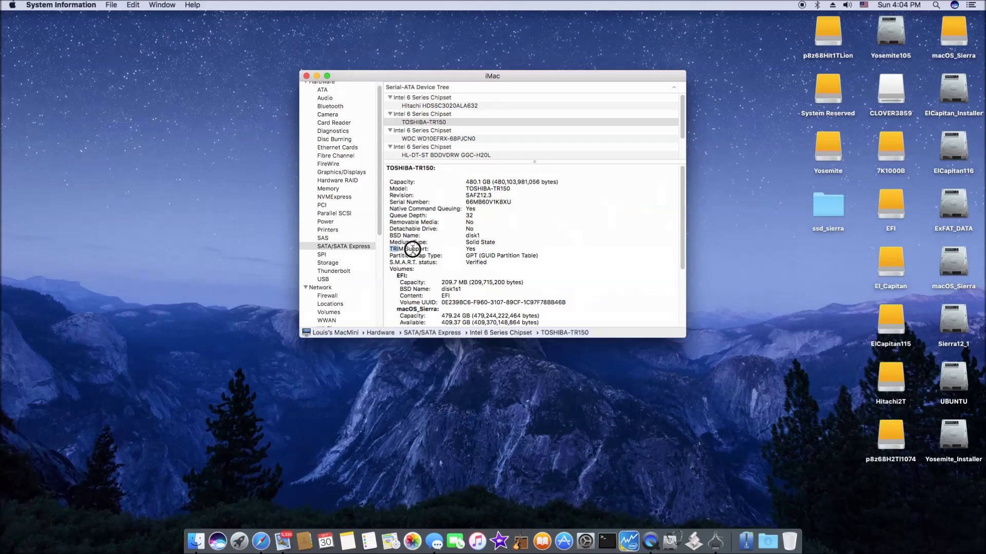
pyautogui.moveTo(391, 249); pyautogui.dragTo(480, 249)
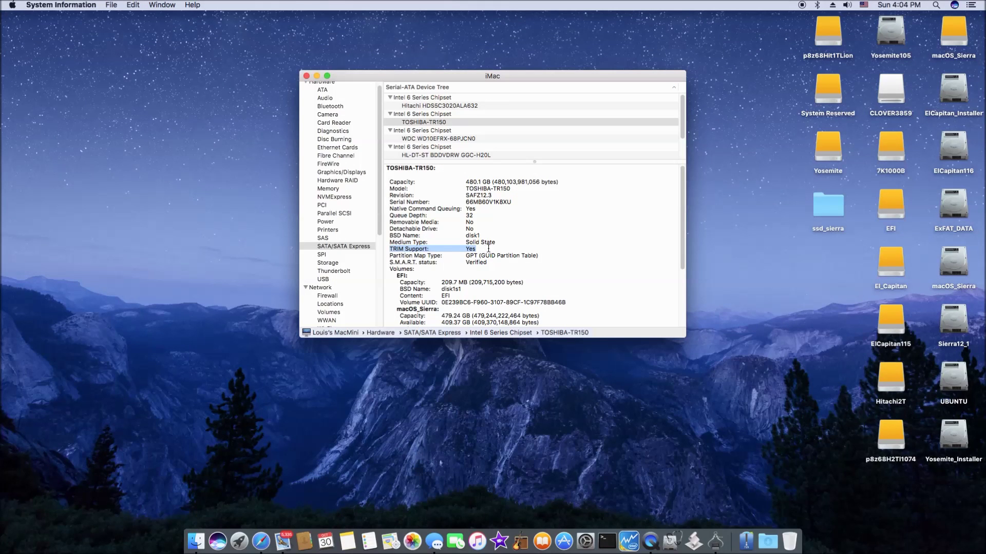
pyautogui.scroll(-3, 376, 237)
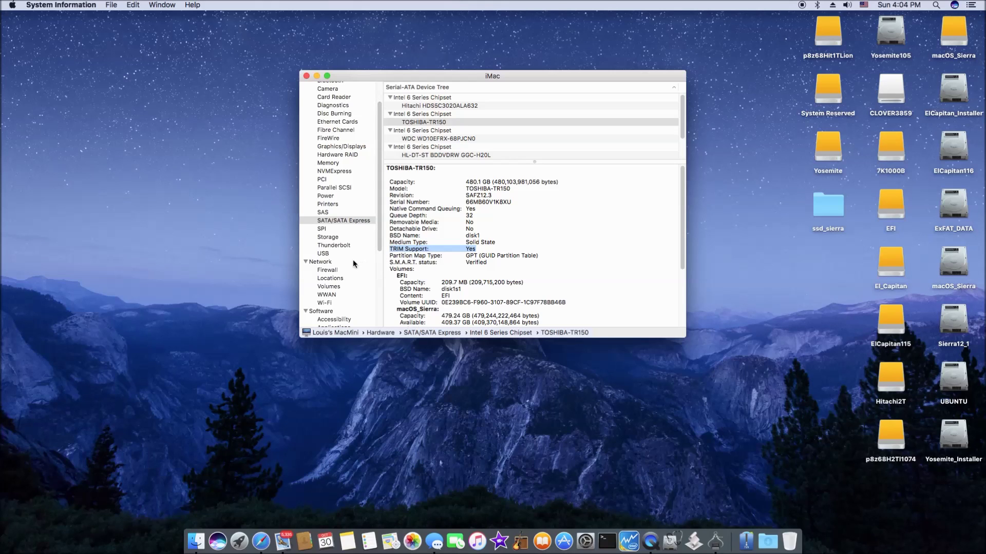
pyautogui.click(311, 237)
# Step: Show the USB device tree and select the USB2.0 1.3MP UVC Camera
pyautogui.click(321, 254)
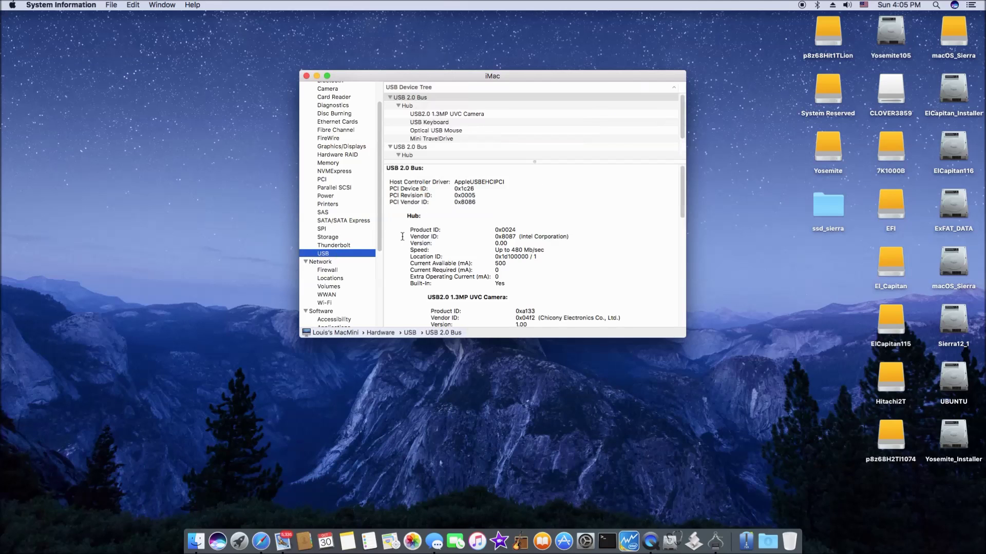
pyautogui.click(456, 115)
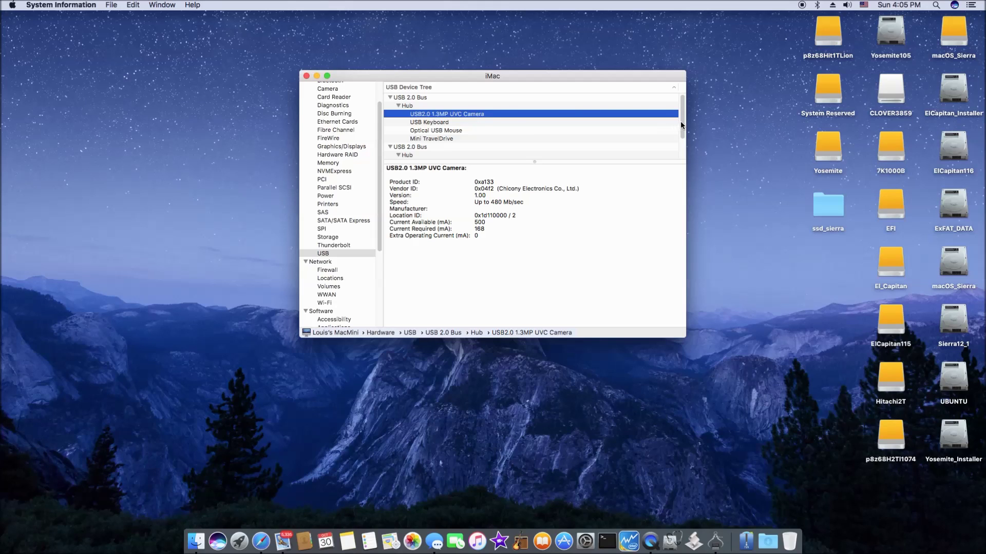
pyautogui.moveTo(681, 125); pyautogui.dragTo(684, 148)
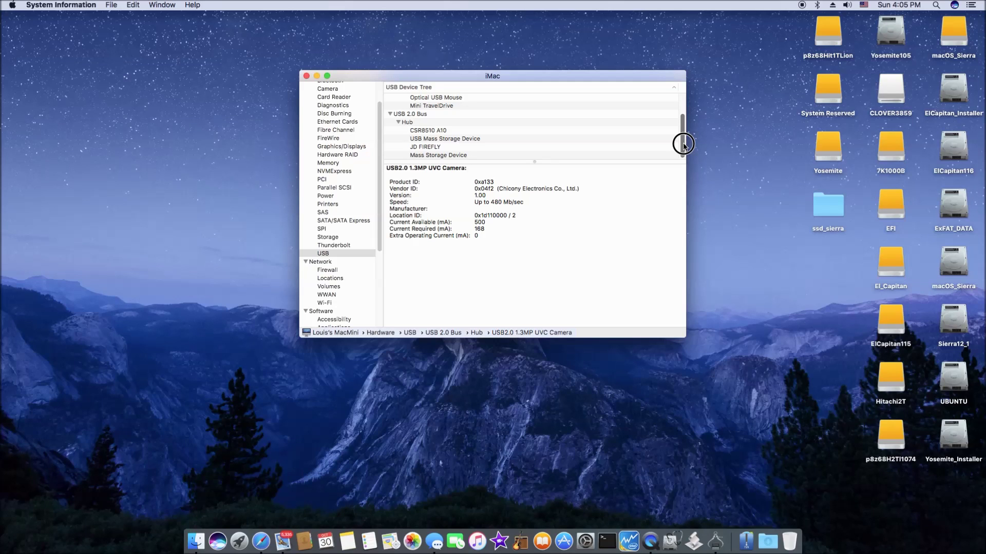
pyautogui.moveTo(684, 142); pyautogui.dragTo(680, 123)
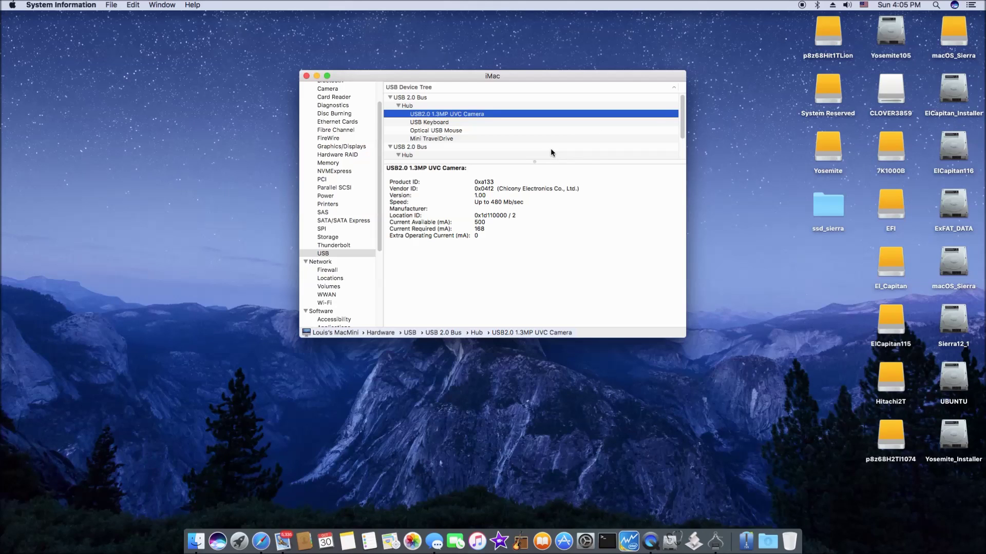
# Step: Quit System Information and open the ssd_sierra drive on the desktop
pyautogui.click(825, 206)
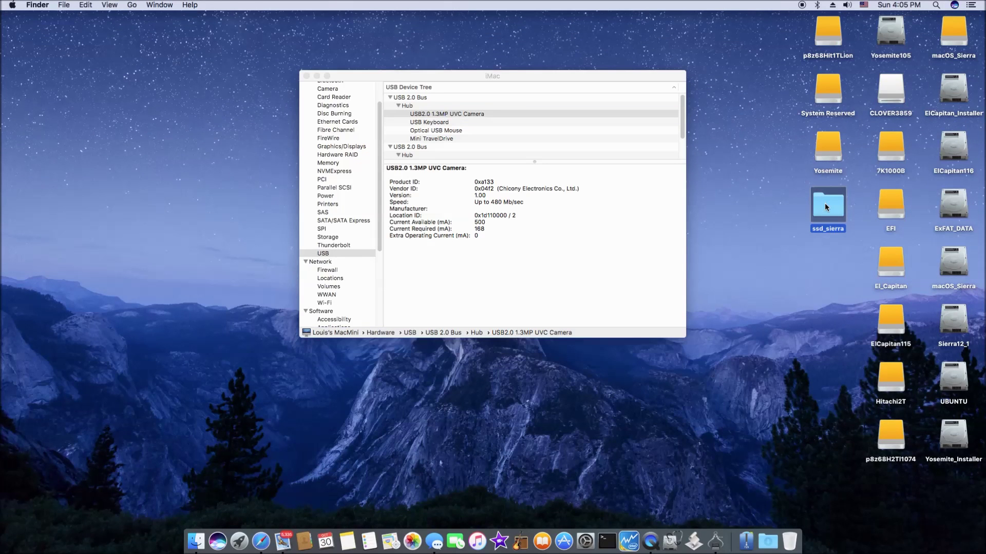
pyautogui.press('super+q')
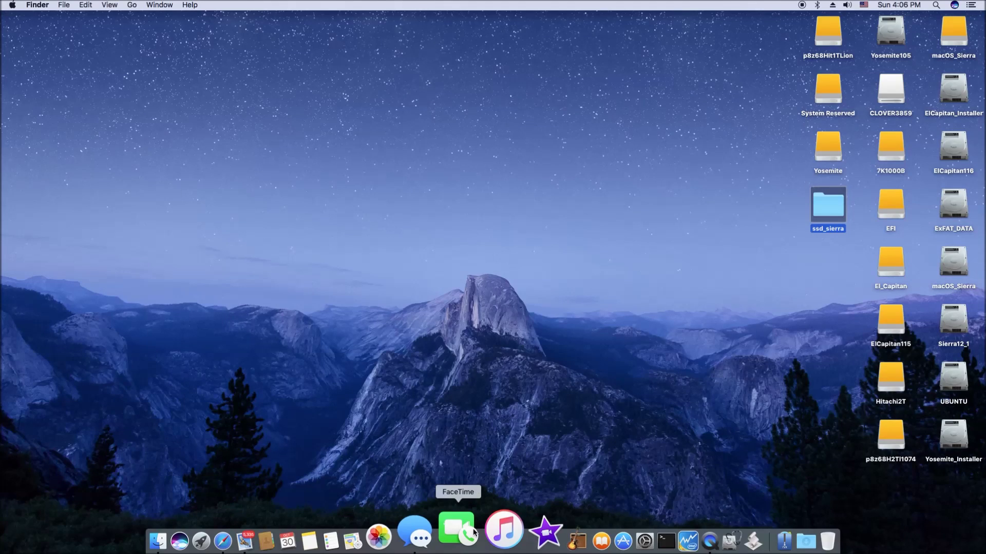
pyautogui.doubleClick(834, 209)
# Step: Open the CLOVER3859 drive and launch Intel Power Gadget to monitor the CPU
pyautogui.doubleClick(891, 90)
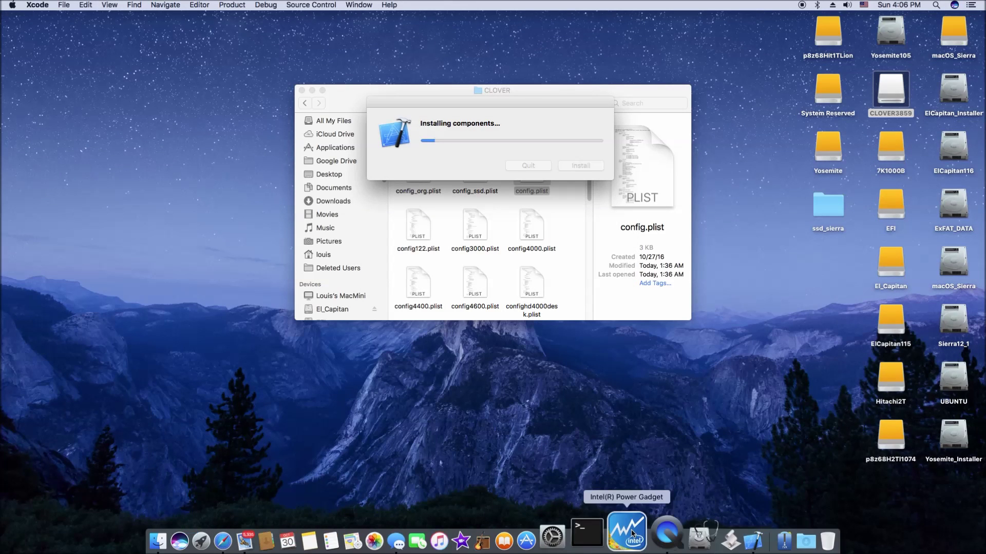
pyautogui.click(635, 512)
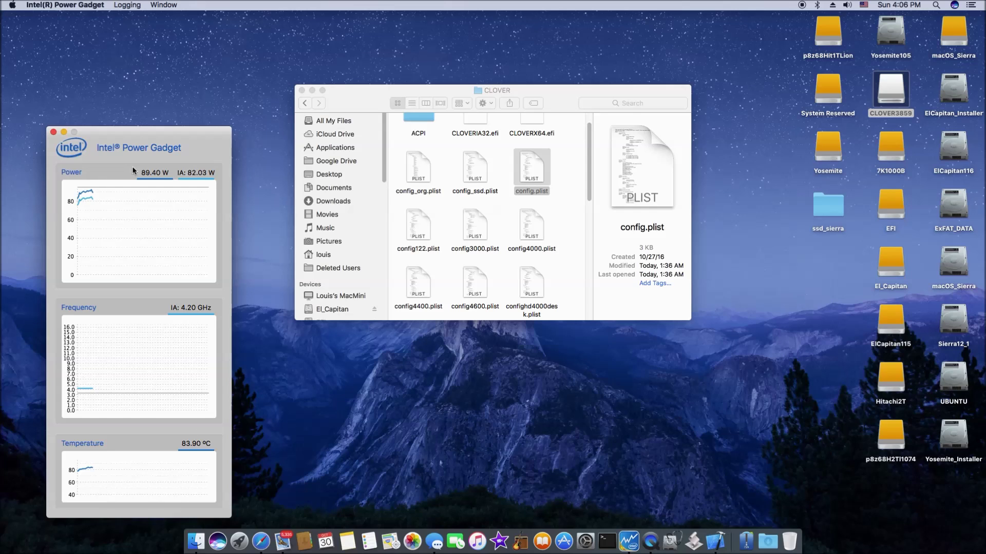
pyautogui.click(13, 5)
pyautogui.click(79, 26)
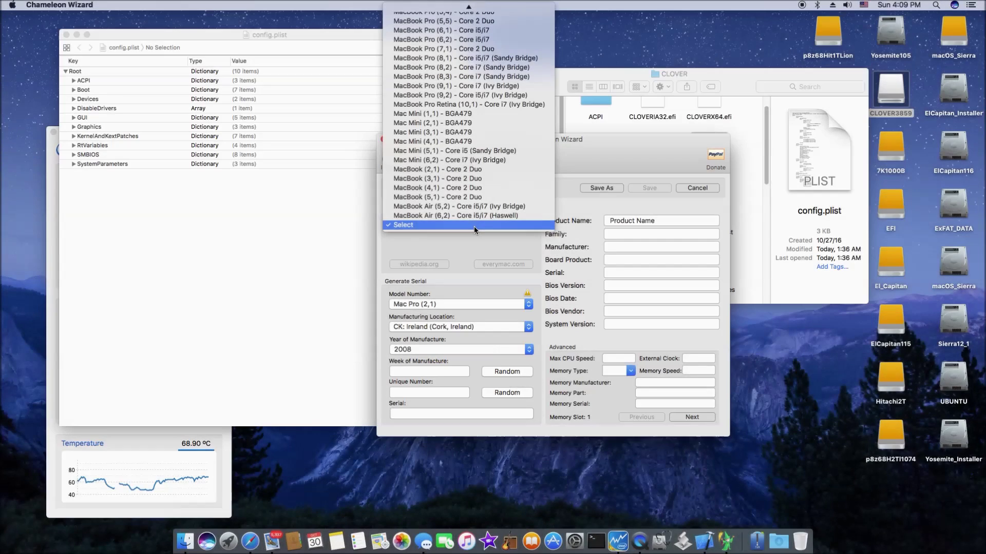
# Step: Select the 'iMac (13,2) - LGA1155' premade SMBIOS profile in Chameleon Wizard
pyautogui.scroll(10, 496, 159)
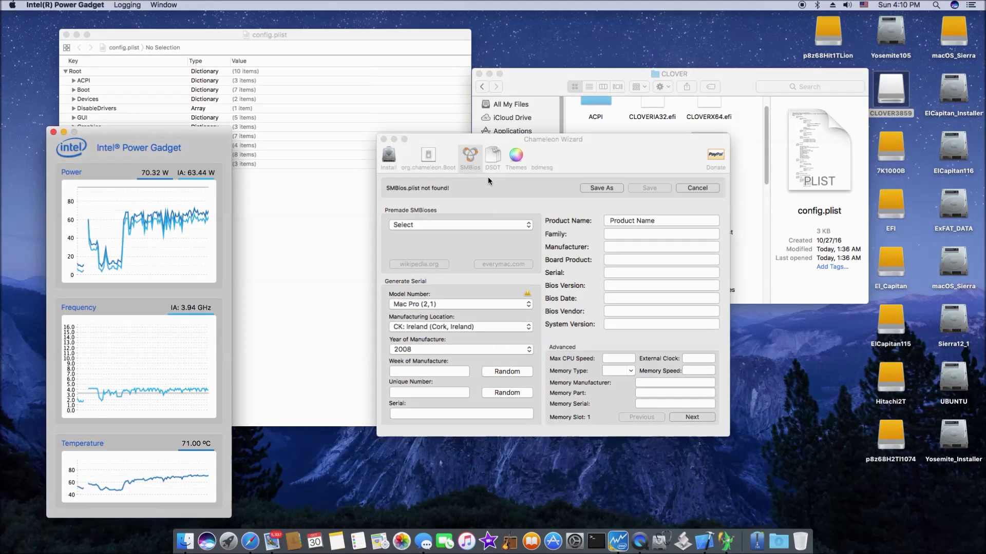
pyautogui.click(462, 225)
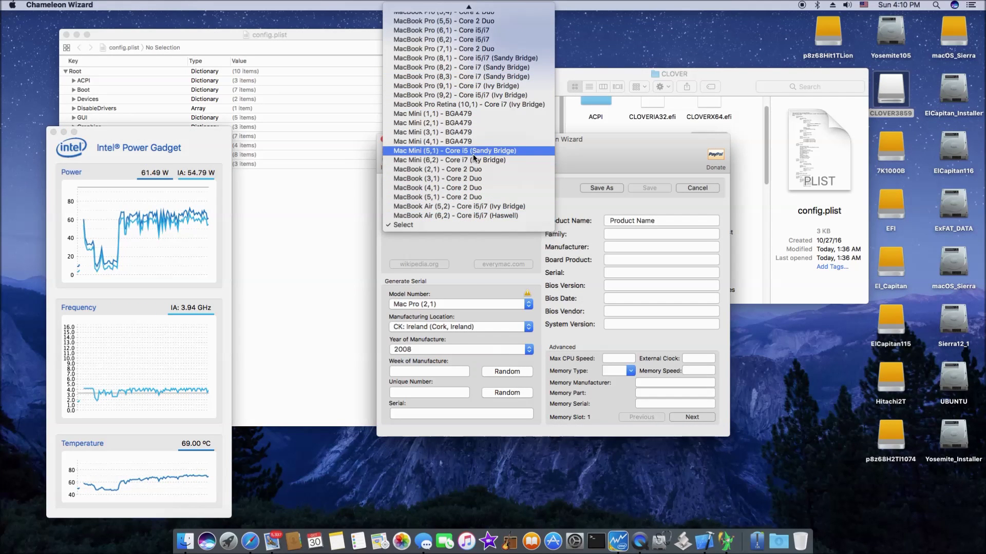
pyautogui.scroll(5, 473, 160)
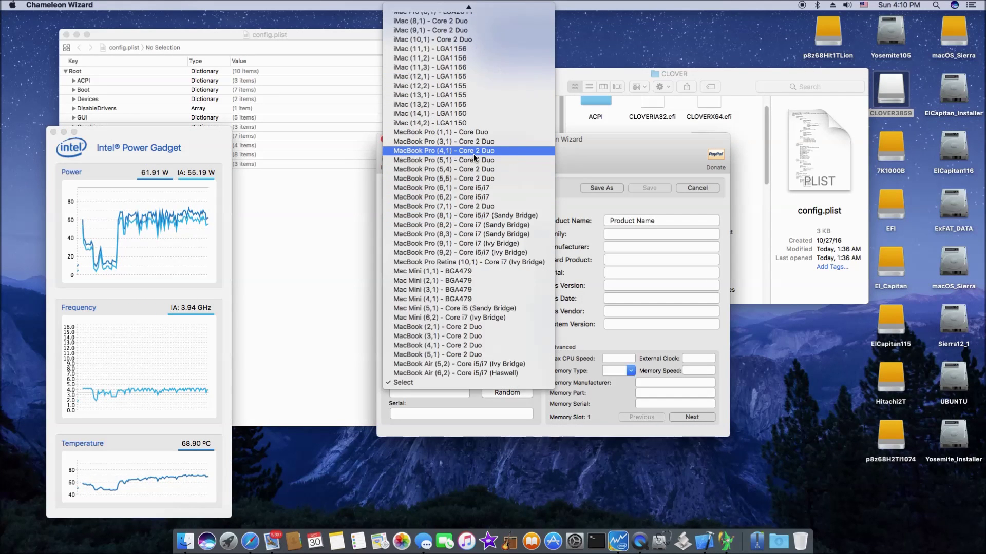
pyautogui.click(487, 108)
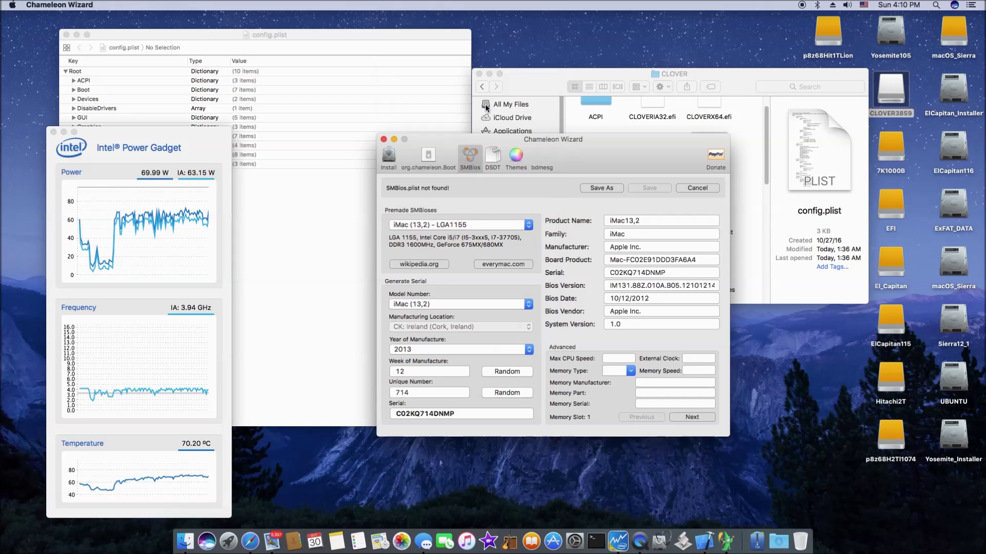
pyautogui.click(529, 225)
pyautogui.click(515, 217)
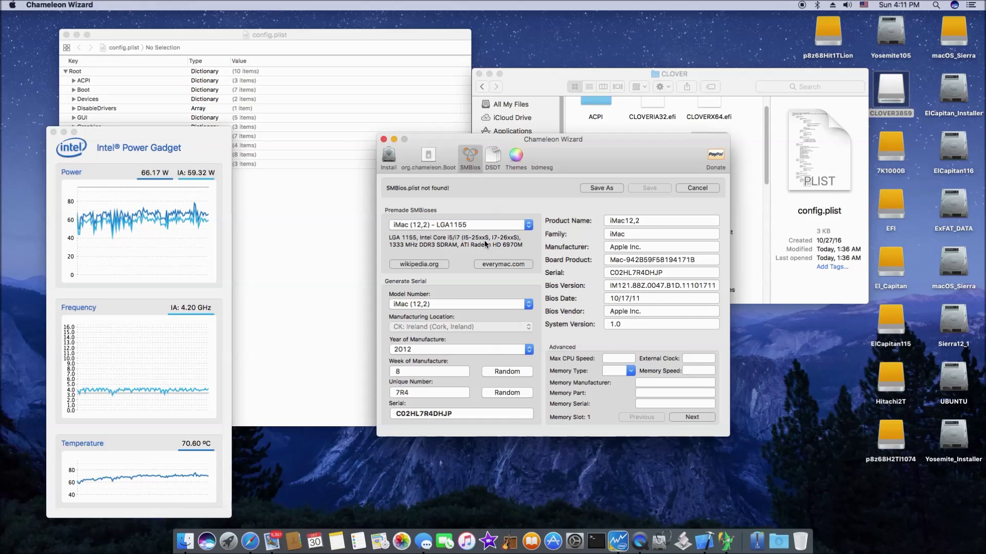
pyautogui.click(528, 226)
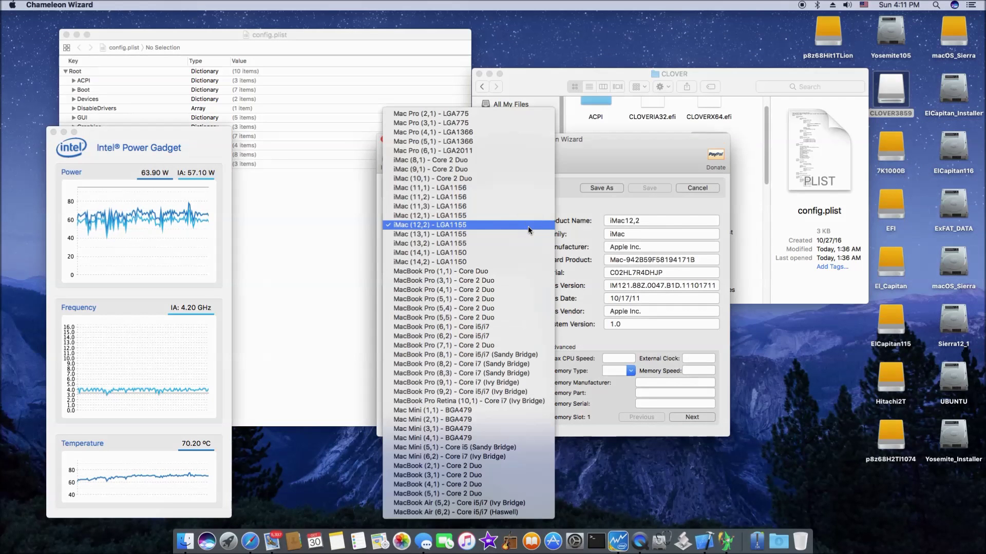
pyautogui.click(503, 243)
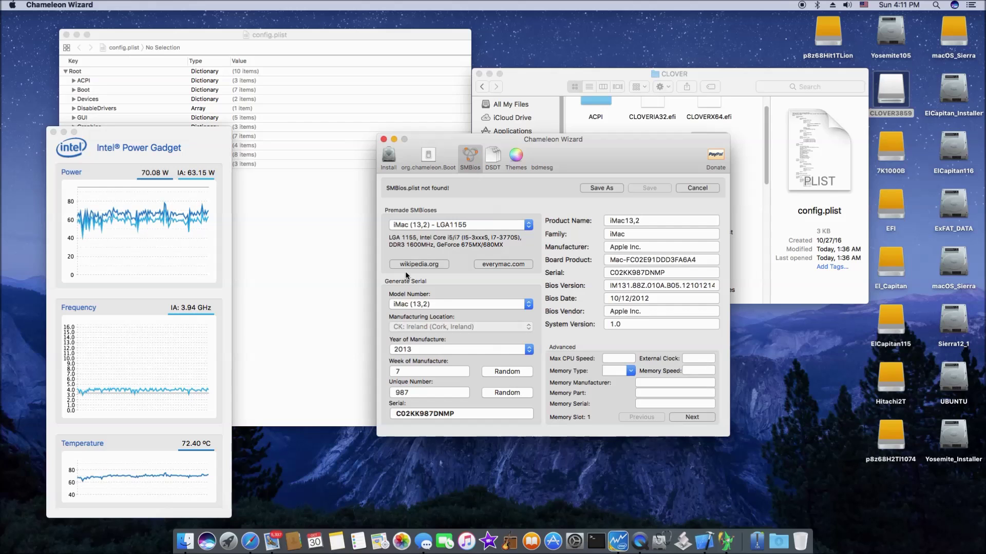
# Step: Randomize the week of manufacture and serial unique number, then close the wizard
pyautogui.click(513, 376)
pyautogui.click(507, 393)
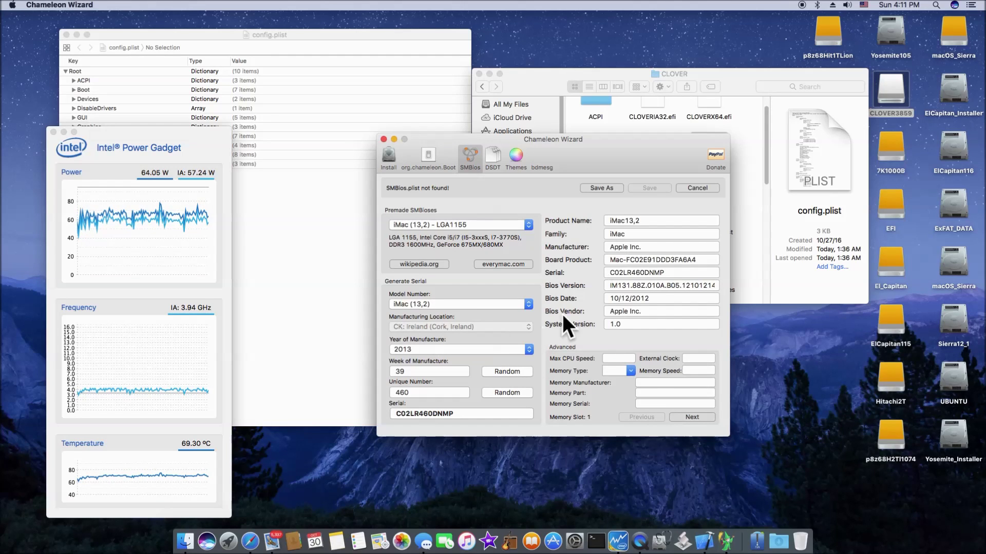
pyautogui.click(383, 139)
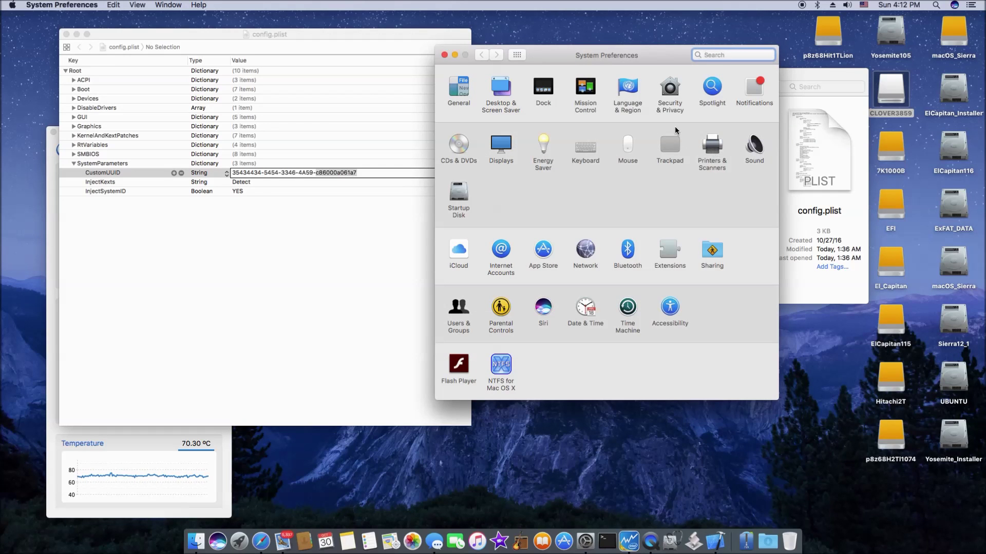
# Step: Bring up the Ethernet connection's hardware details in Network preferences
pyautogui.click(586, 268)
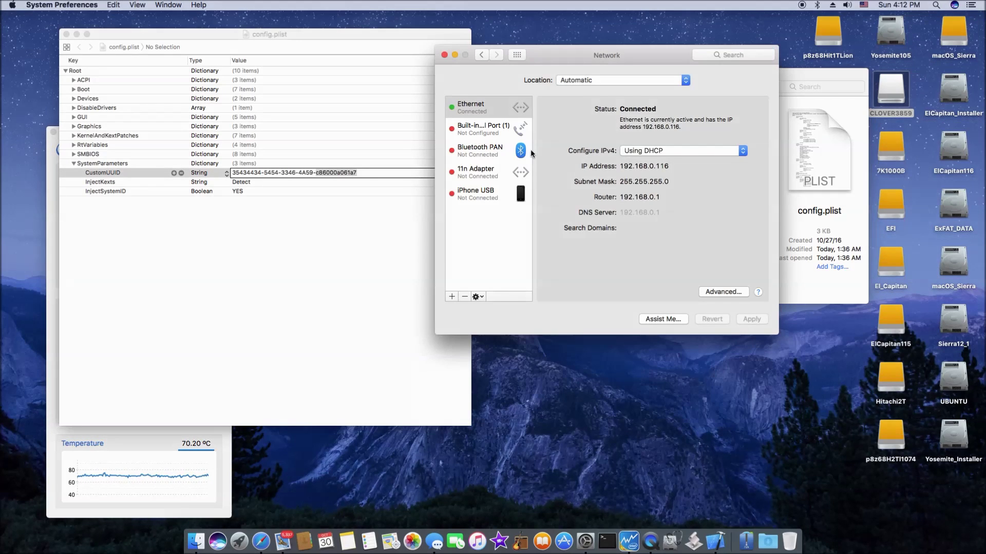
pyautogui.click(724, 291)
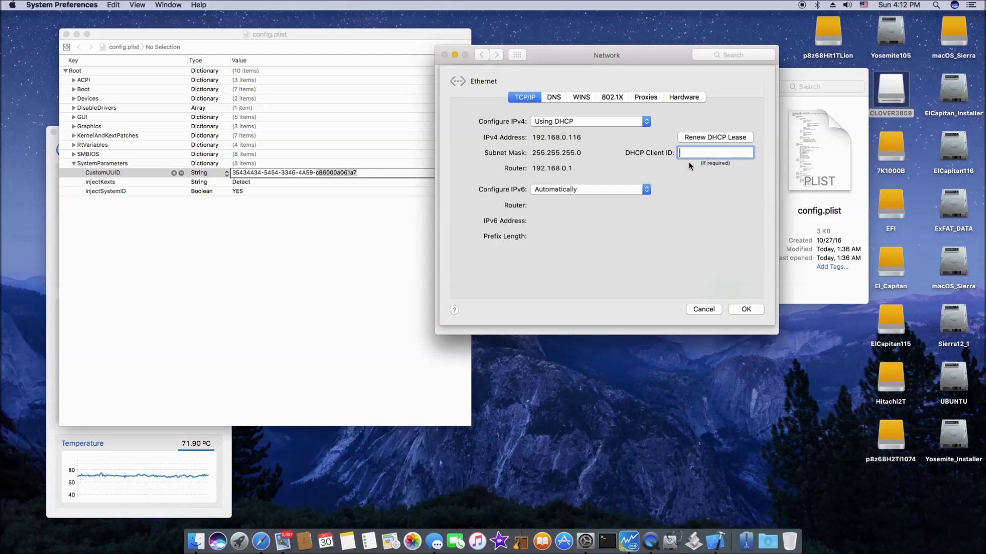
pyautogui.click(685, 97)
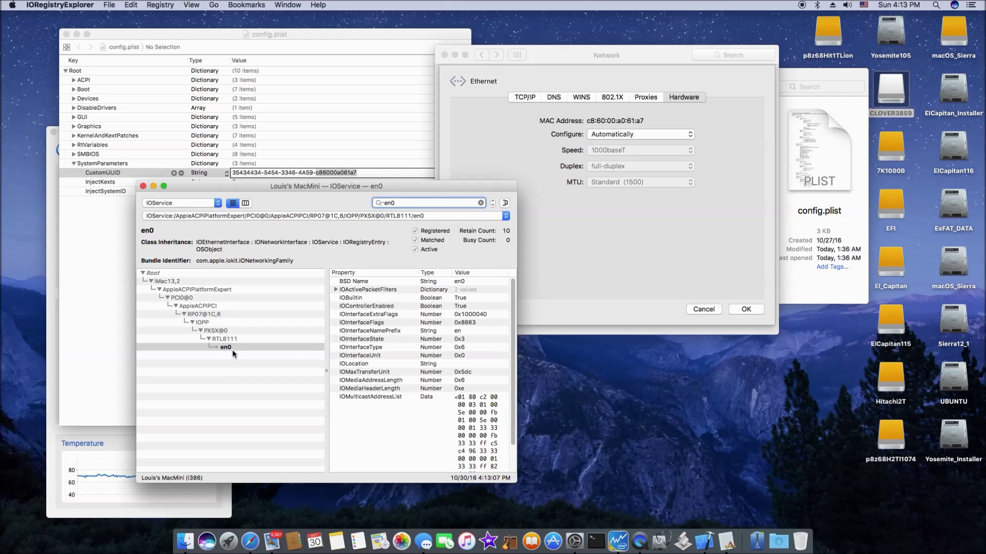
# Step: Close IORegistryExplorer and the Ethernet hardware sheet, then expand config.plist's RtVariables entries
pyautogui.press('cmd+w')
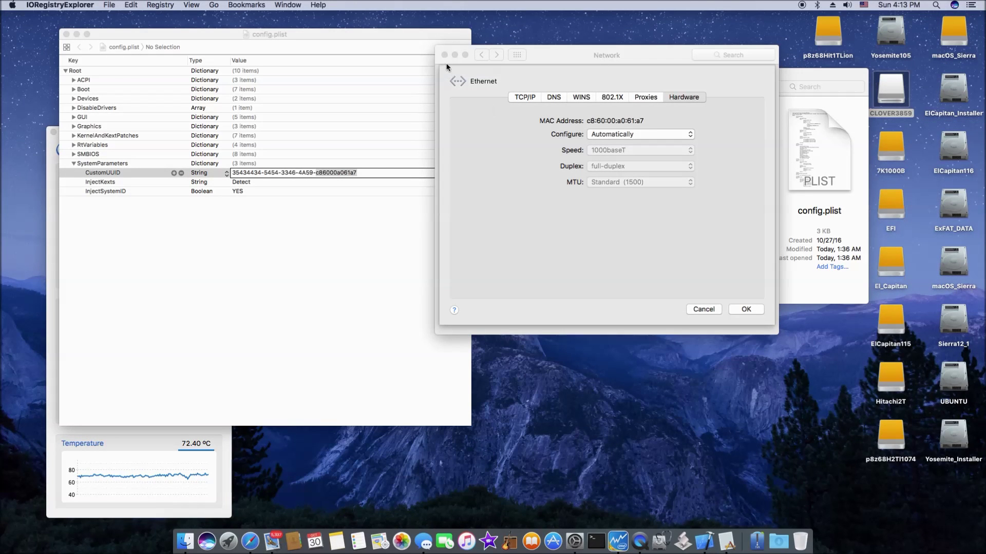
pyautogui.click(749, 311)
pyautogui.click(746, 310)
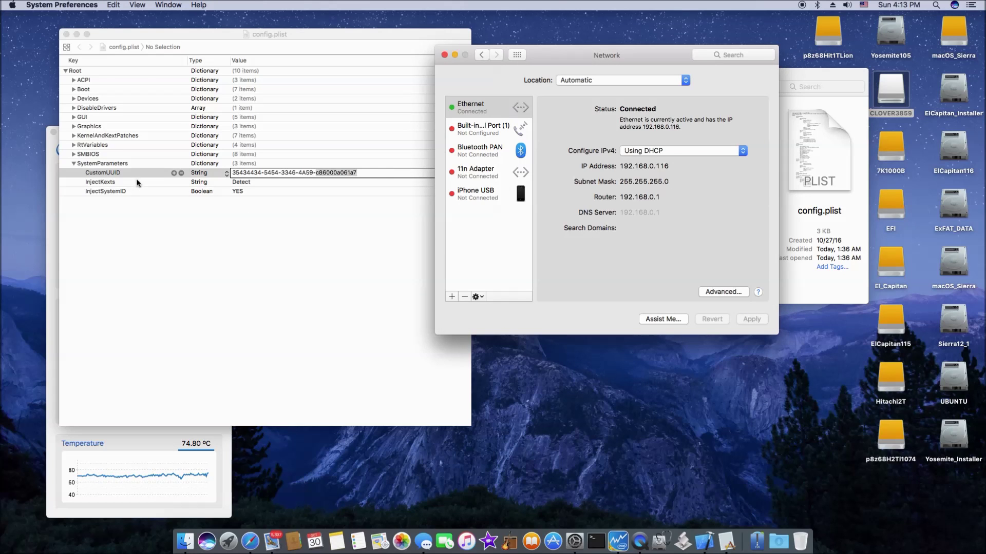
pyautogui.click(73, 145)
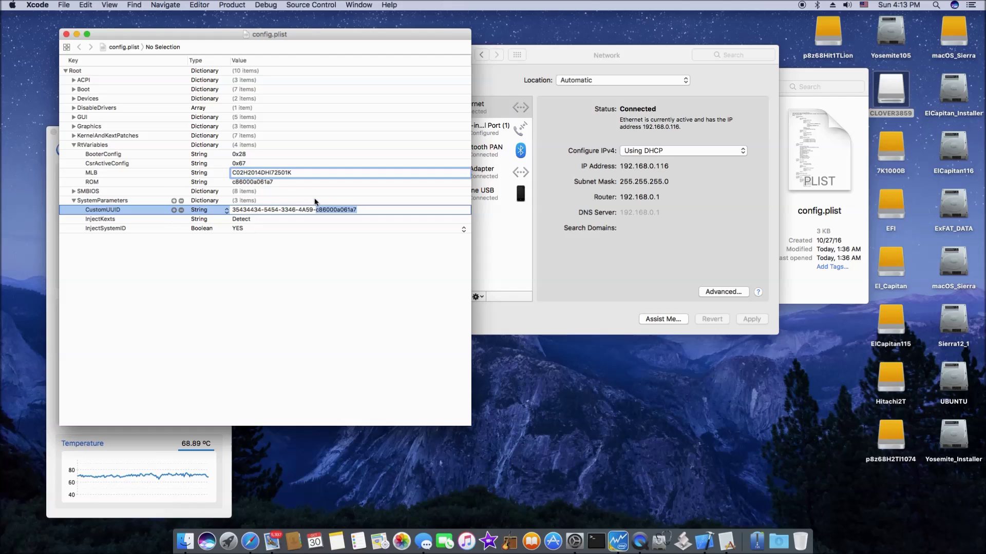
# Step: Expand SMBIOS and compare the MLB, BoardSerialNumber and ROM values in config.plist
pyautogui.click(299, 175)
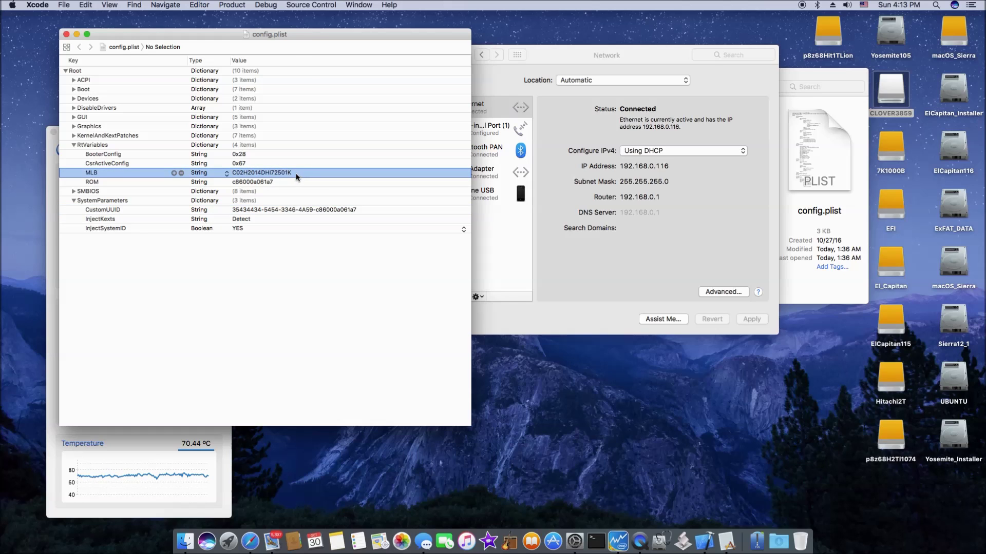
pyautogui.click(73, 191)
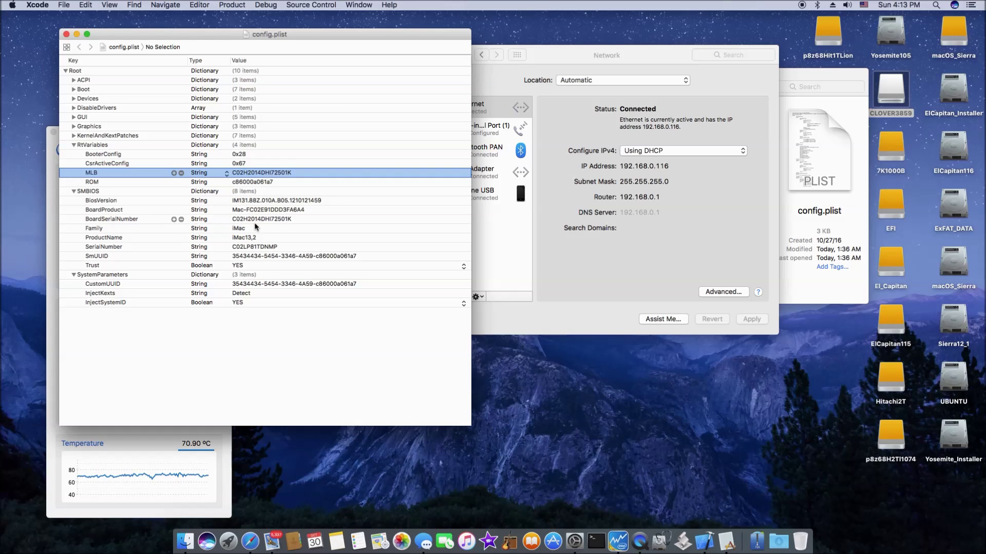
pyautogui.click(261, 222)
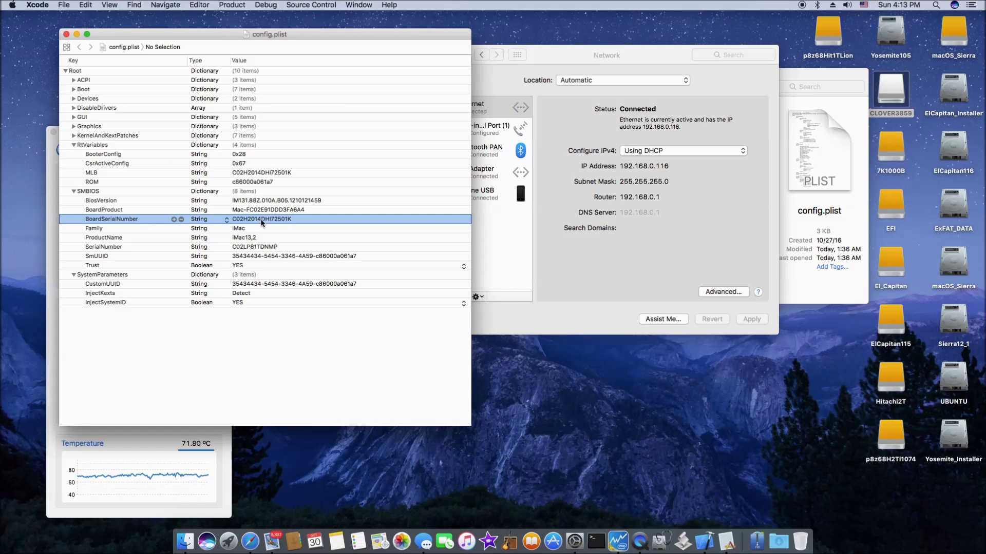
pyautogui.click(253, 175)
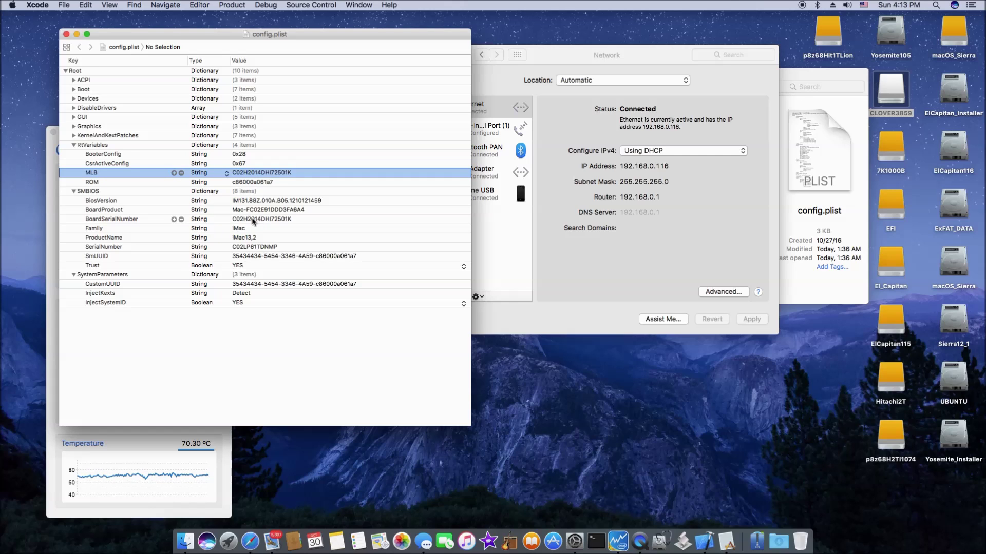
pyautogui.click(249, 184)
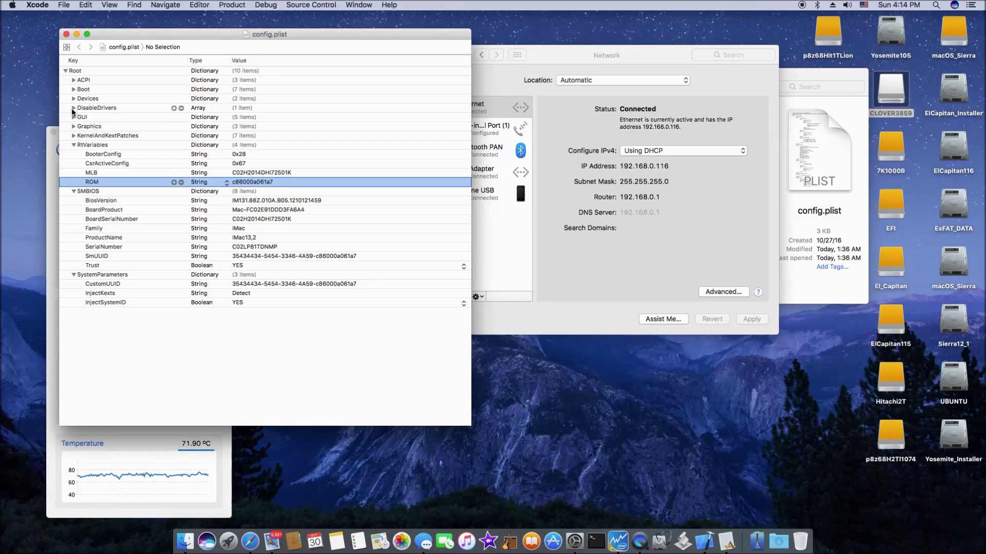
# Step: Expand ACPI > SortedOrder, select SSDT.aml, and open the patched SSDT.aml in MaciASL
pyautogui.click(73, 80)
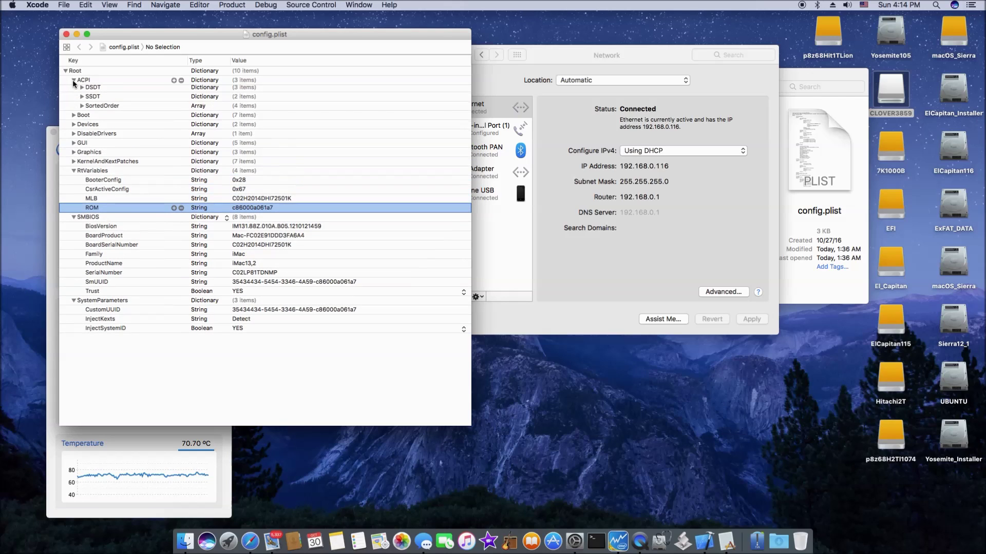
pyautogui.click(82, 109)
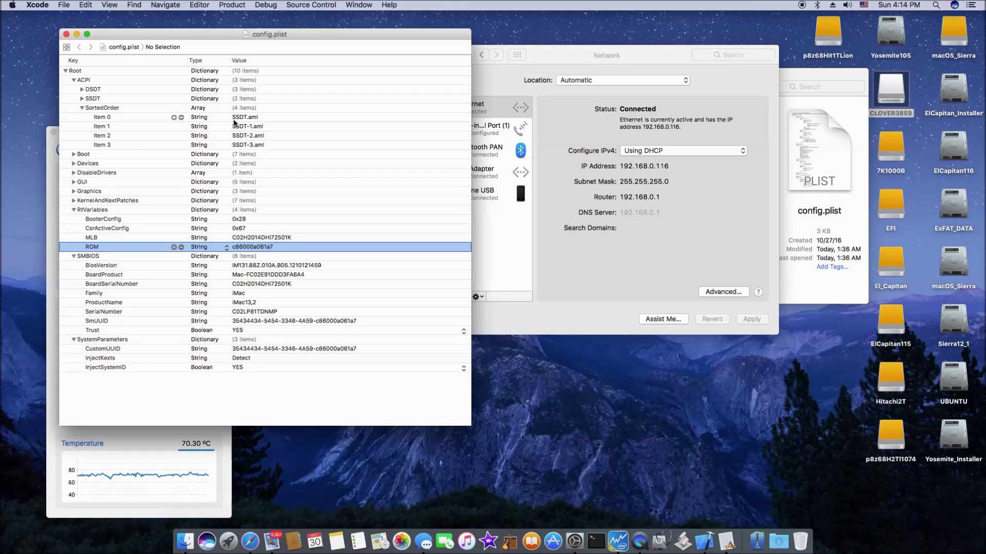
pyautogui.click(247, 118)
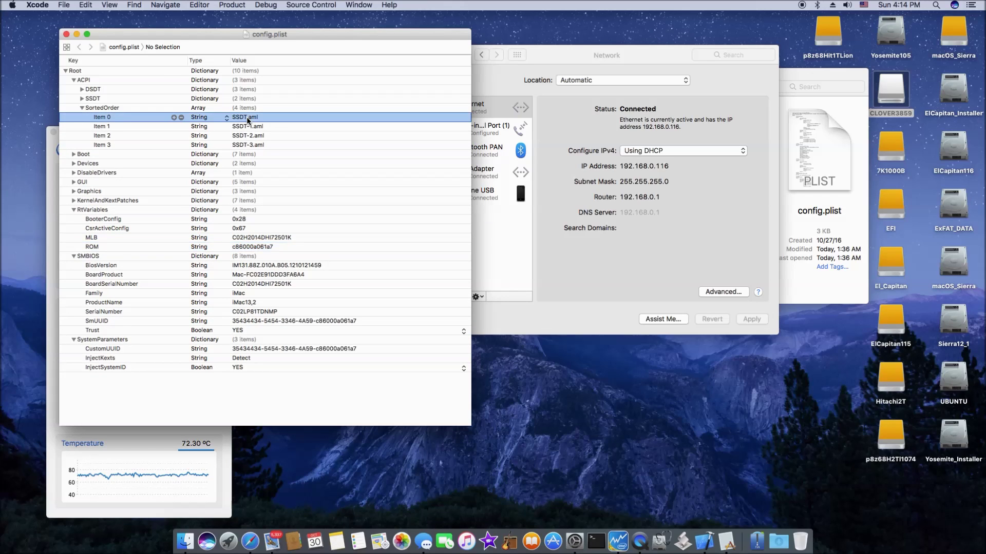
pyautogui.doubleClick(518, 208)
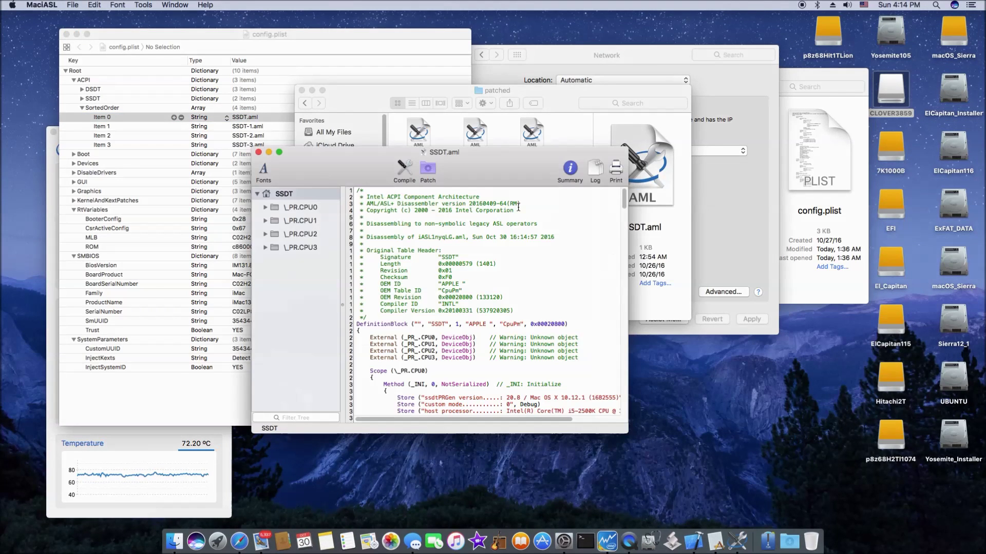
# Step: Move the SSDT.aml disassembly window to the upper left, review it, and close it
pyautogui.moveTo(509, 170); pyautogui.dragTo(492, 76)
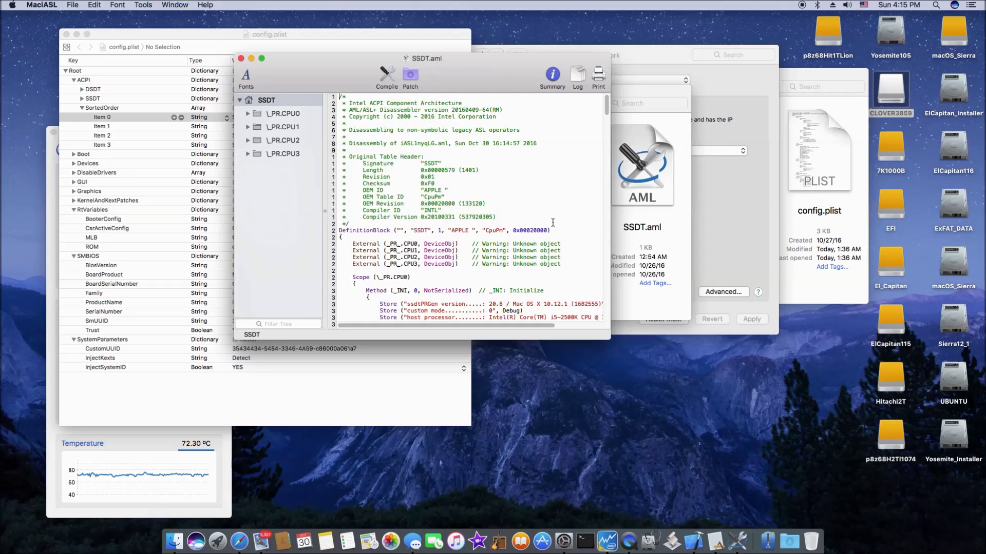
pyautogui.press('super+w')
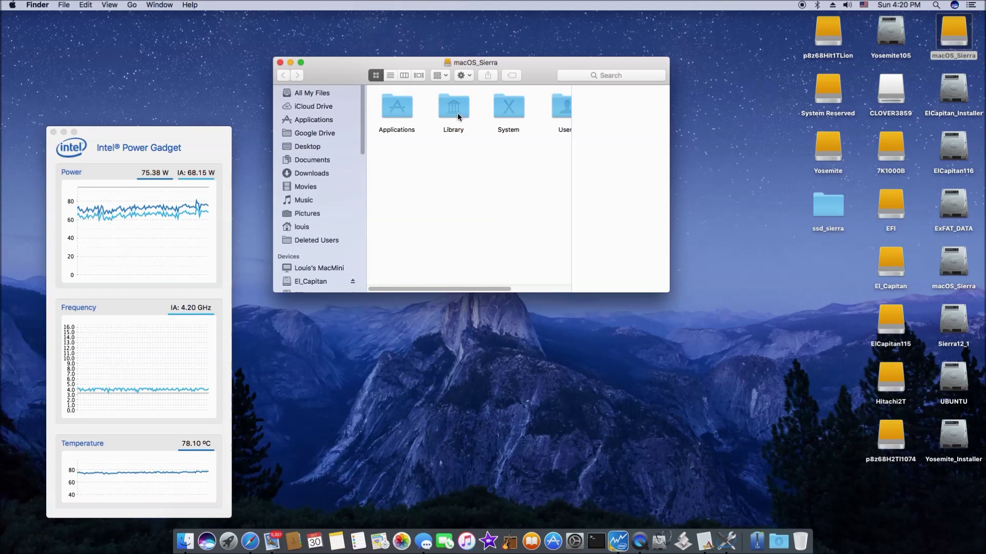
# Step: Browse macOS_Sierra's System/Library/Extensions kexts and select FakePCIID.kext to see its details
pyautogui.doubleClick(507, 107)
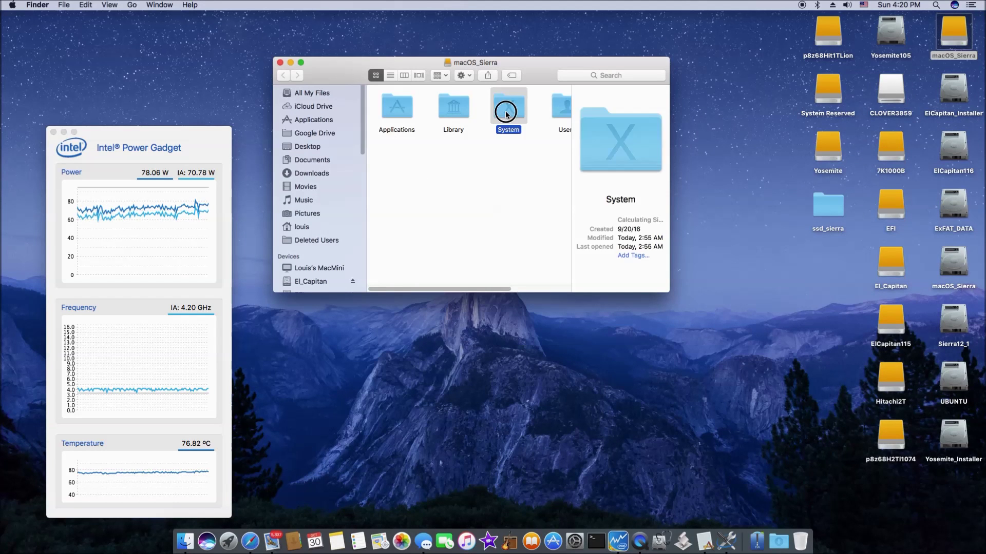
pyautogui.doubleClick(403, 105)
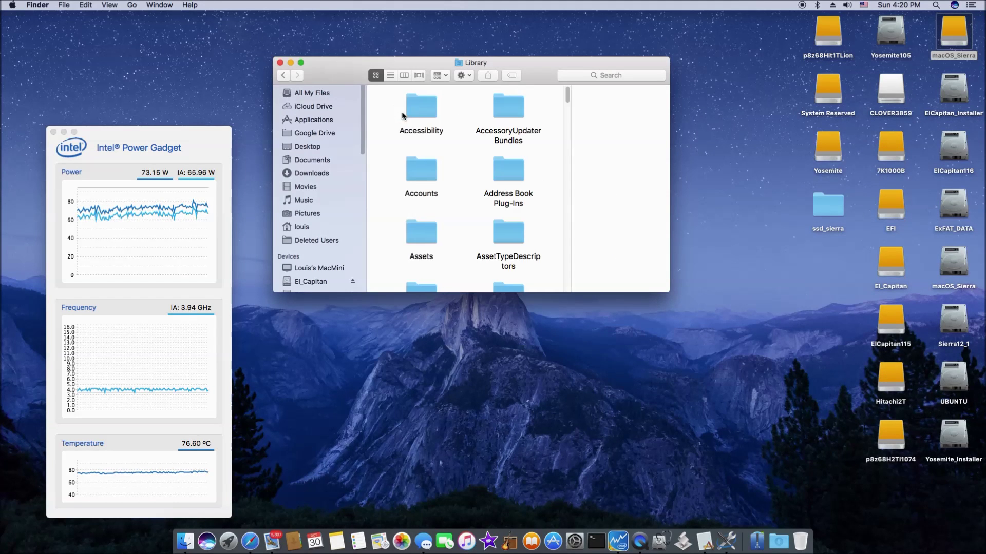
pyautogui.scroll(-1, 463, 140)
pyautogui.scroll(-5, 463, 141)
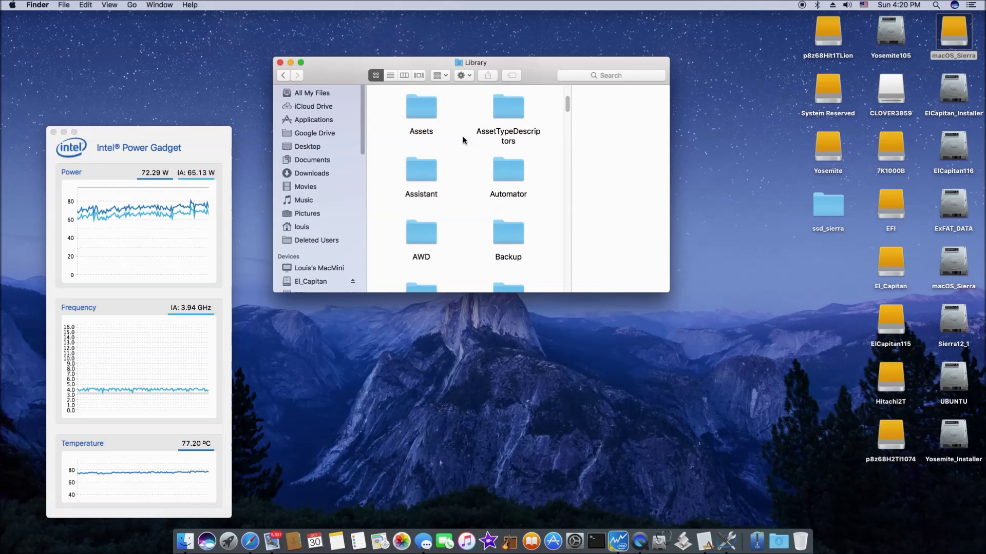
pyautogui.scroll(-5, 464, 140)
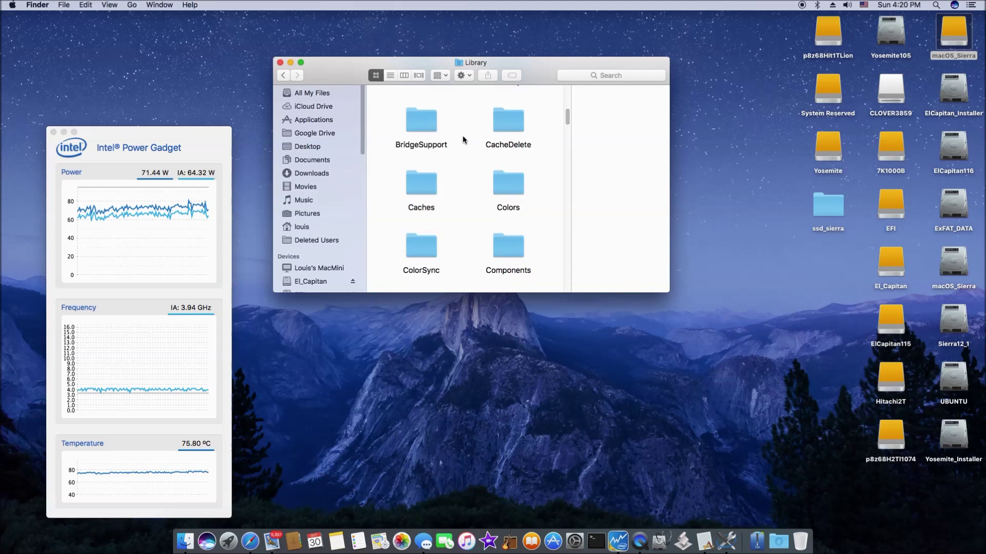
pyautogui.scroll(-3, 463, 141)
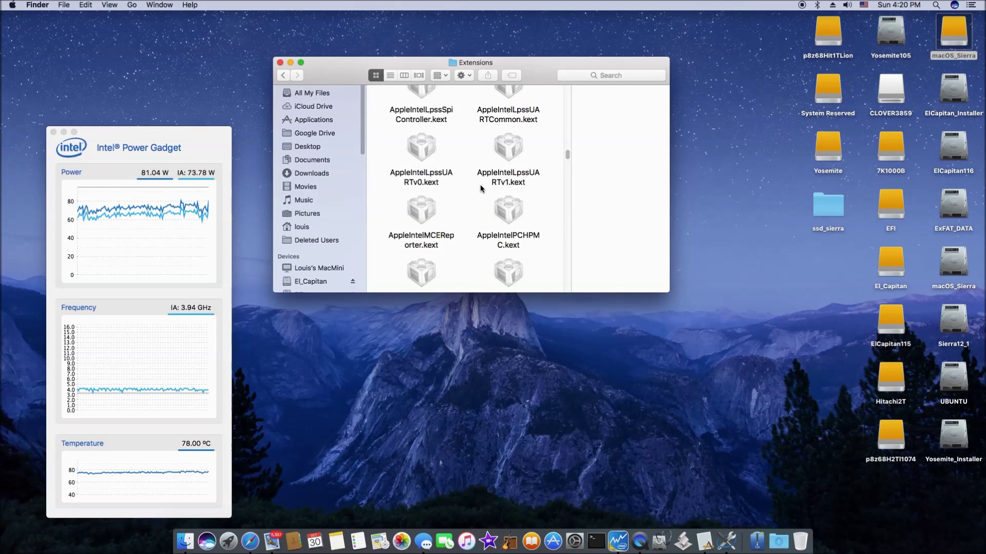
pyautogui.scroll(5, 482, 188)
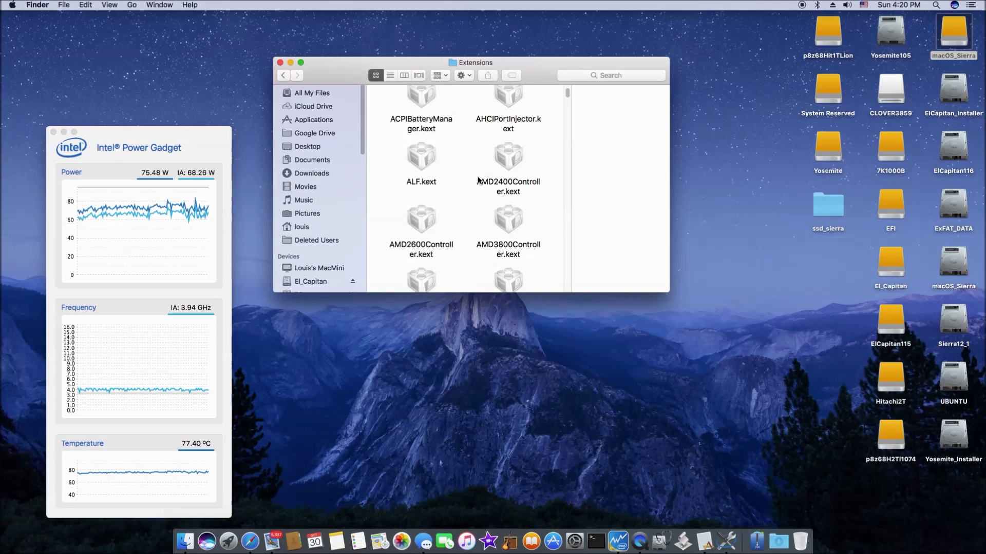
pyautogui.scroll(-3, 477, 185)
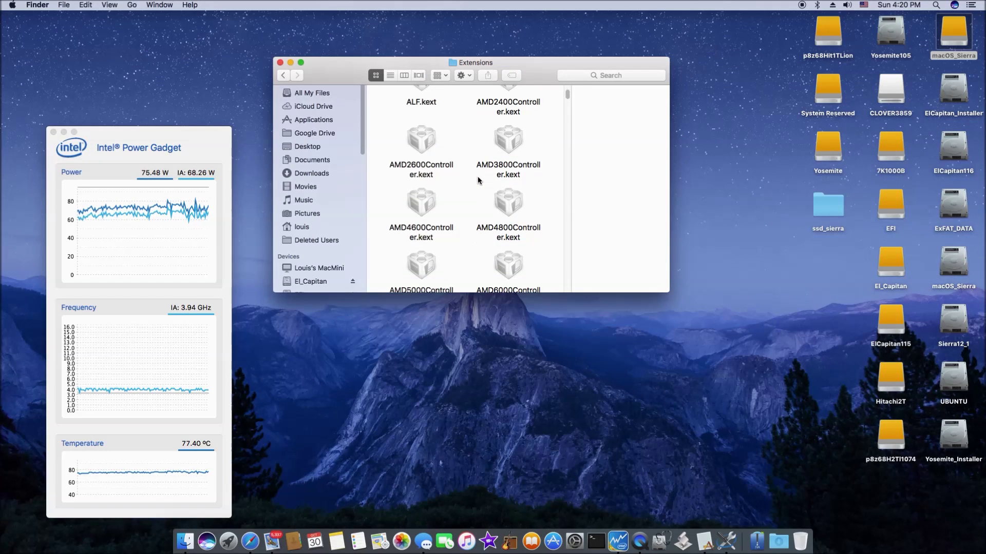
pyautogui.scroll(-5, 477, 182)
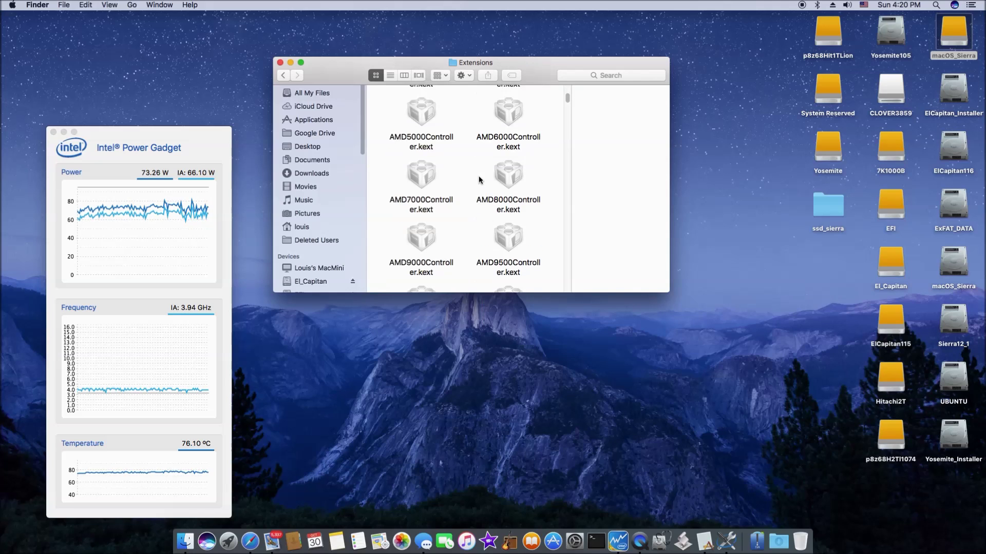
pyautogui.scroll(-5, 479, 180)
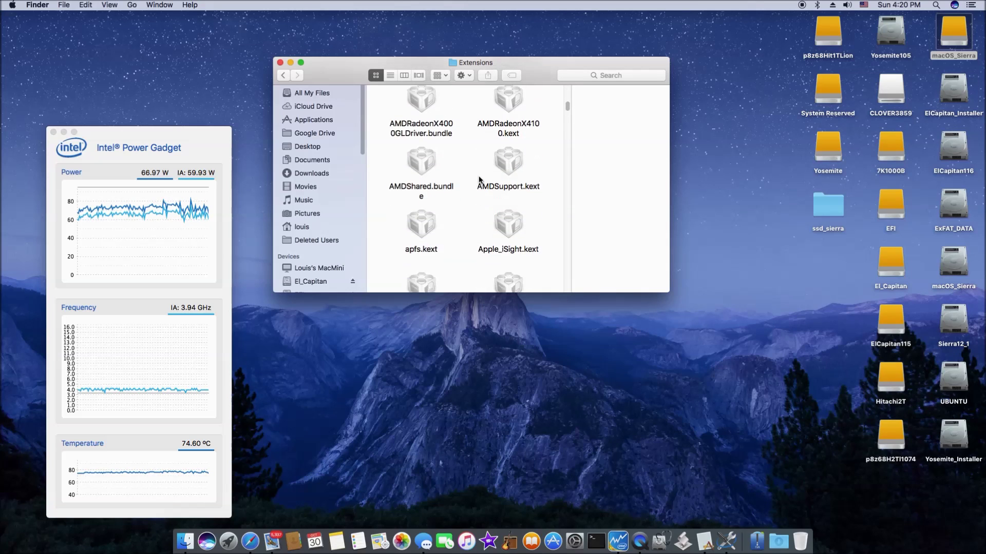
pyautogui.scroll(-3, 478, 180)
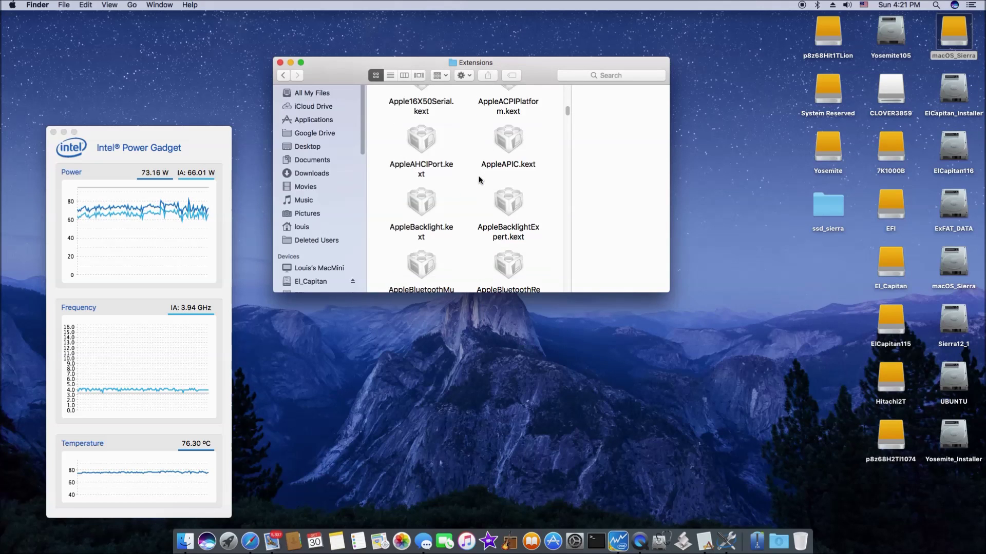
pyautogui.scroll(-1, 478, 180)
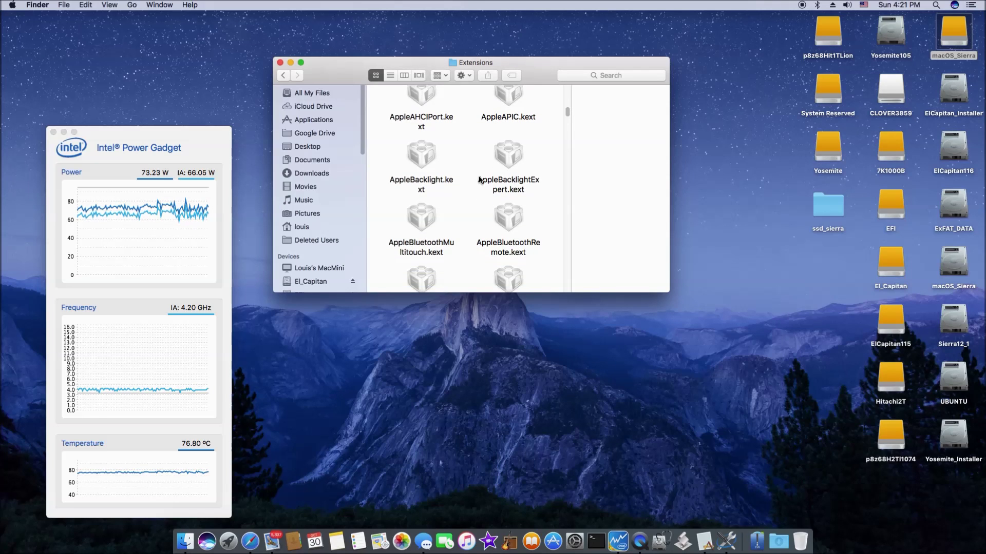
pyautogui.scroll(-2, 479, 180)
pyautogui.scroll(-2, 480, 180)
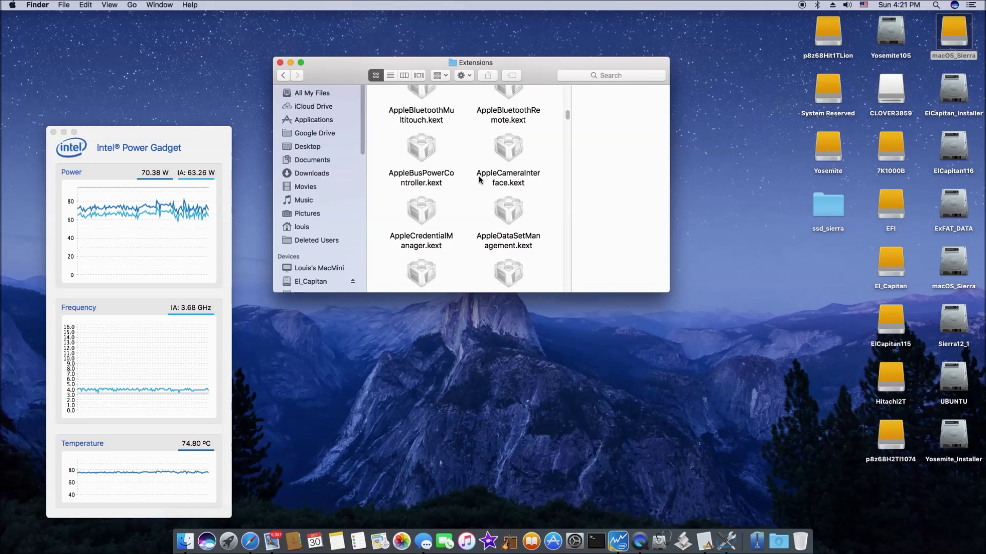
pyautogui.scroll(-1, 480, 180)
pyautogui.scroll(-3, 479, 180)
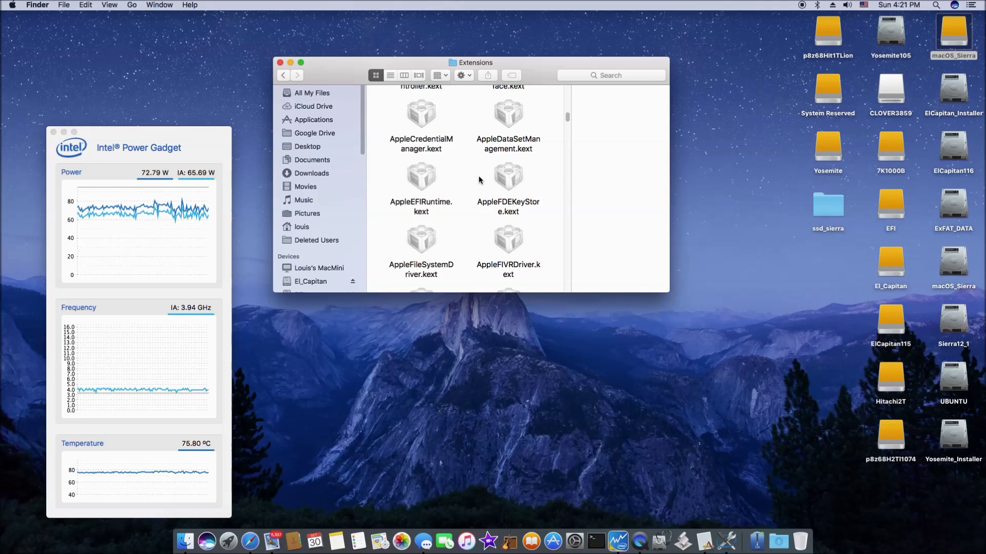
pyautogui.scroll(-5, 479, 178)
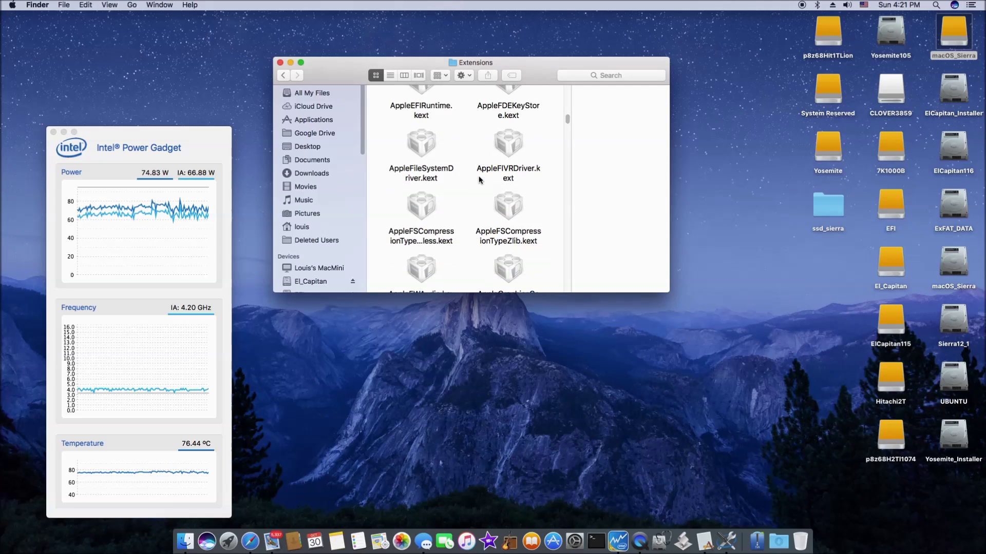
pyautogui.scroll(-1, 479, 179)
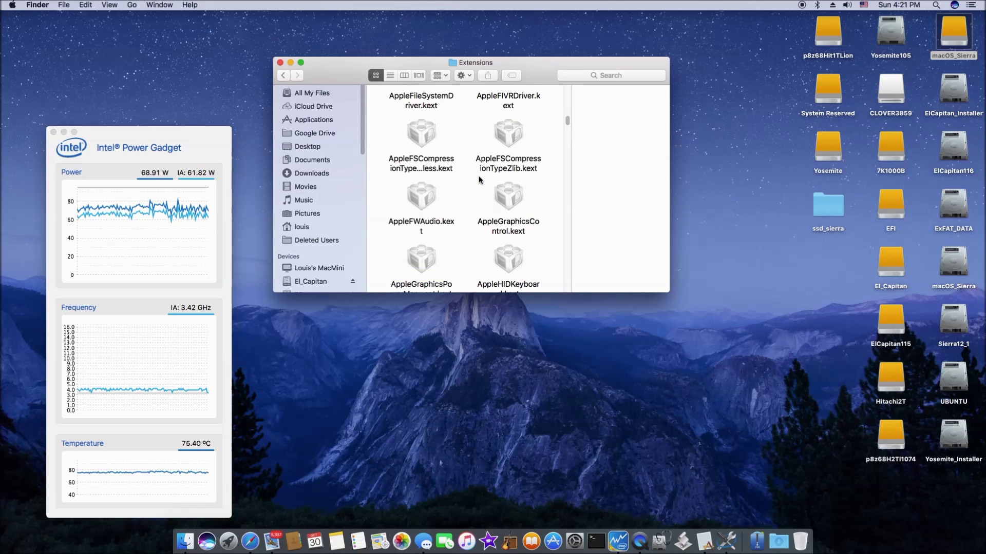
pyautogui.scroll(-5, 479, 179)
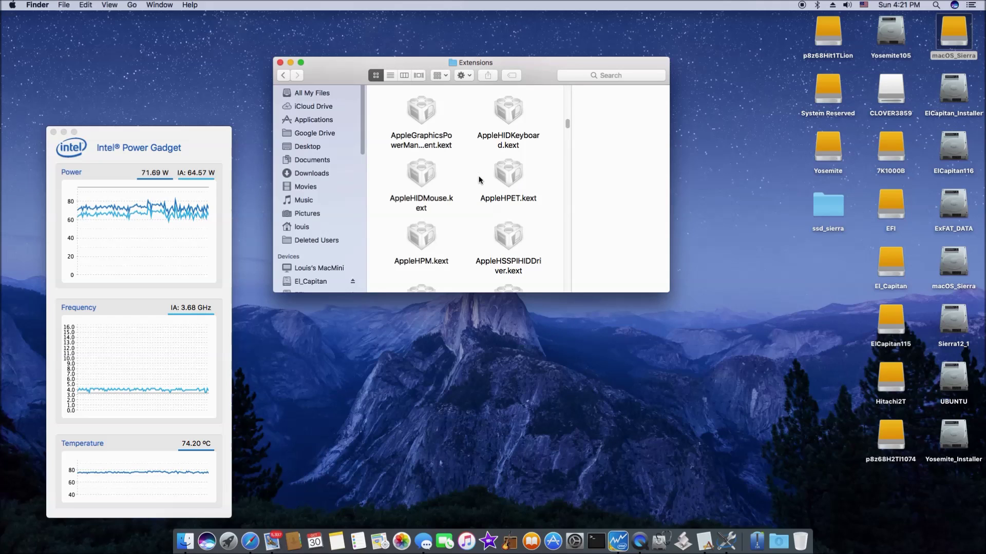
pyautogui.scroll(-2, 478, 186)
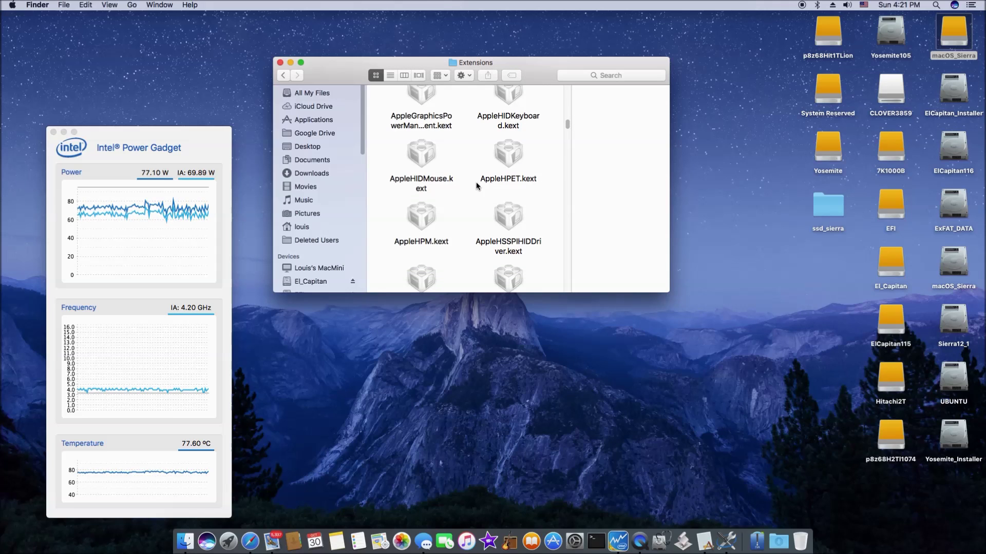
pyautogui.scroll(-4, 477, 186)
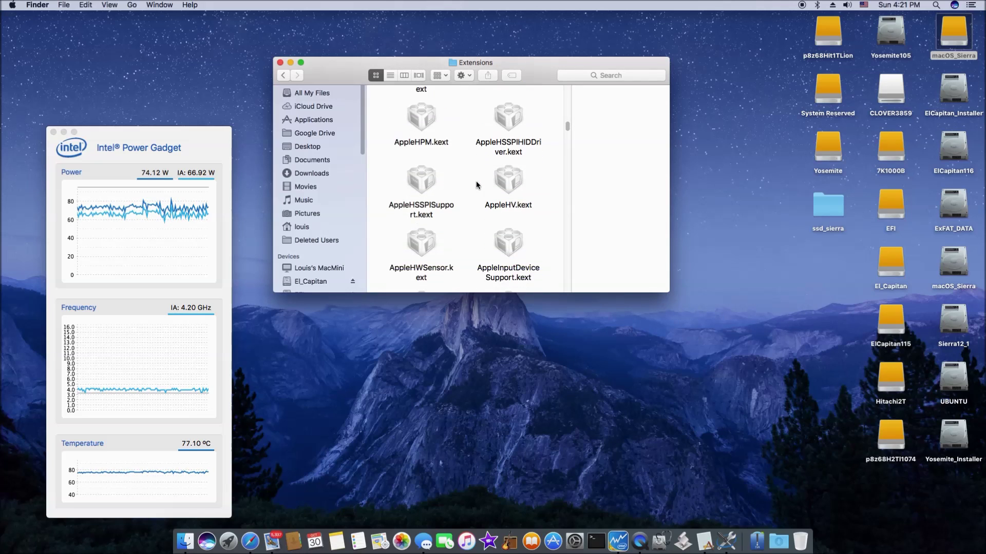
pyautogui.scroll(-1, 477, 186)
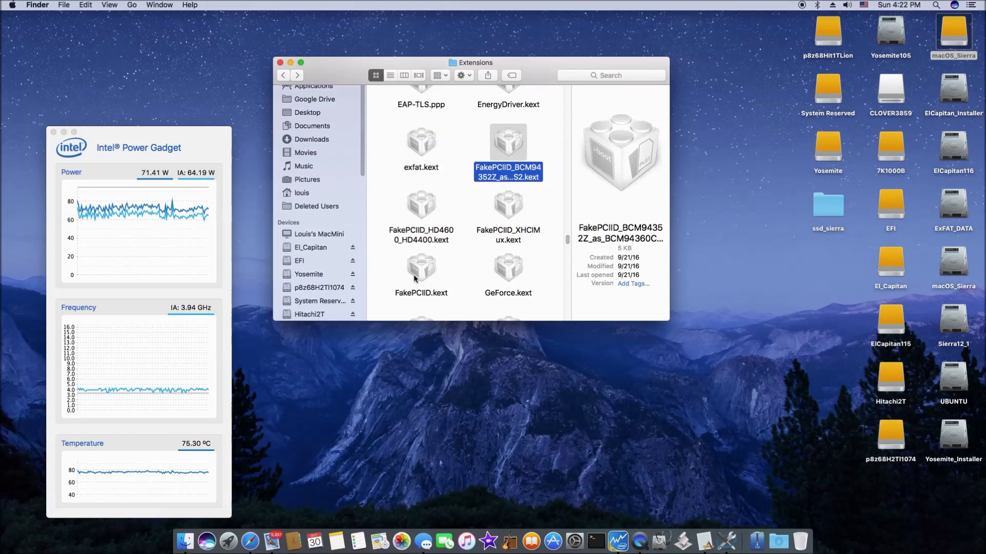
pyautogui.click(418, 272)
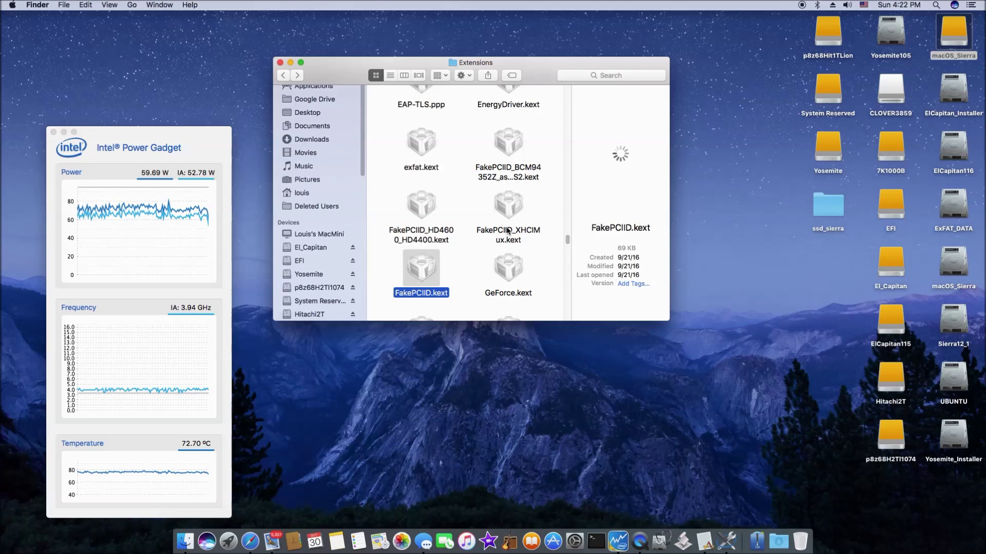
# Step: Inspect FakePCIID_XHCIMux.kext and GenericUSBXHCI.kext in the Finder preview pane
pyautogui.click(511, 242)
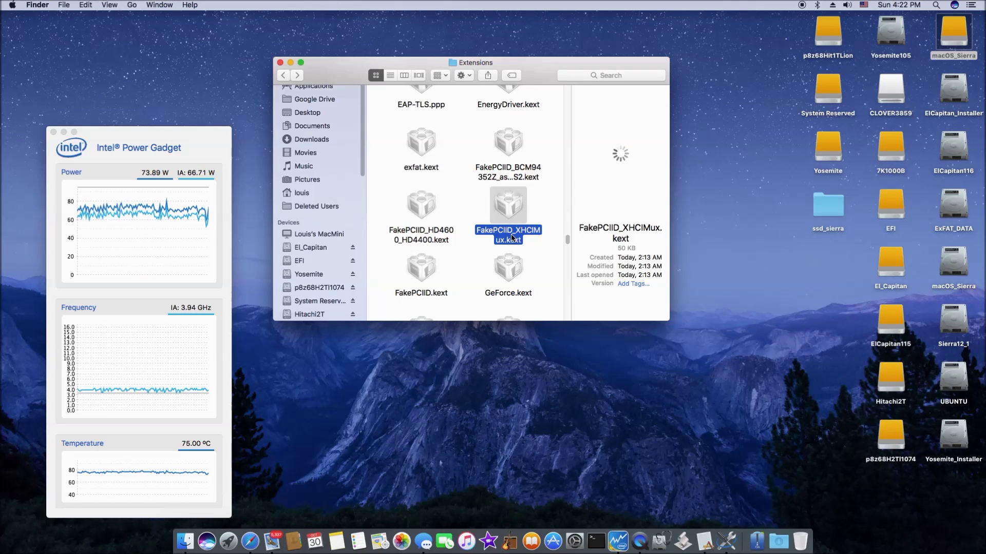
pyautogui.moveTo(567, 239); pyautogui.dragTo(569, 252)
pyautogui.click(428, 184)
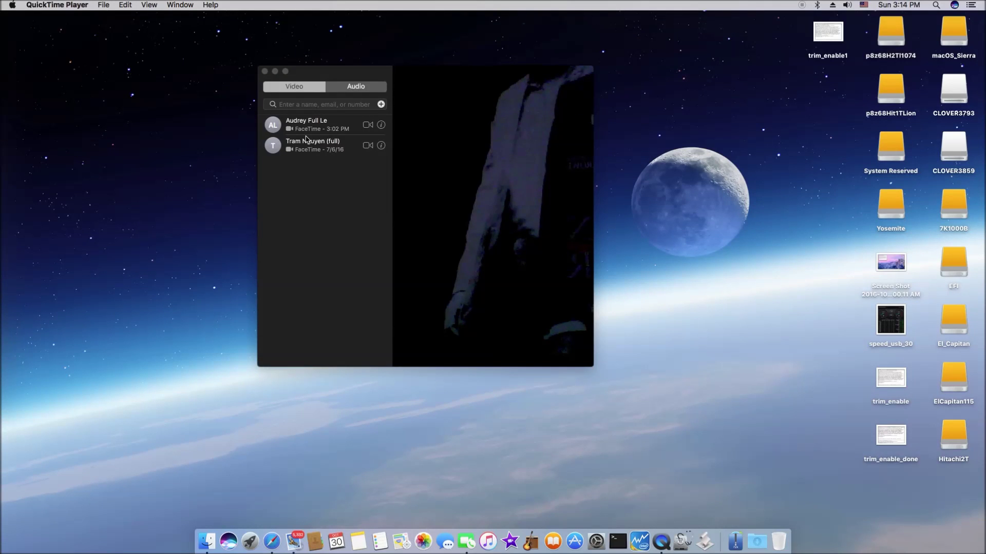
# Step: Video-call the top contact in FaceTime's recent list, then close FaceTime after the call
pyautogui.click(367, 126)
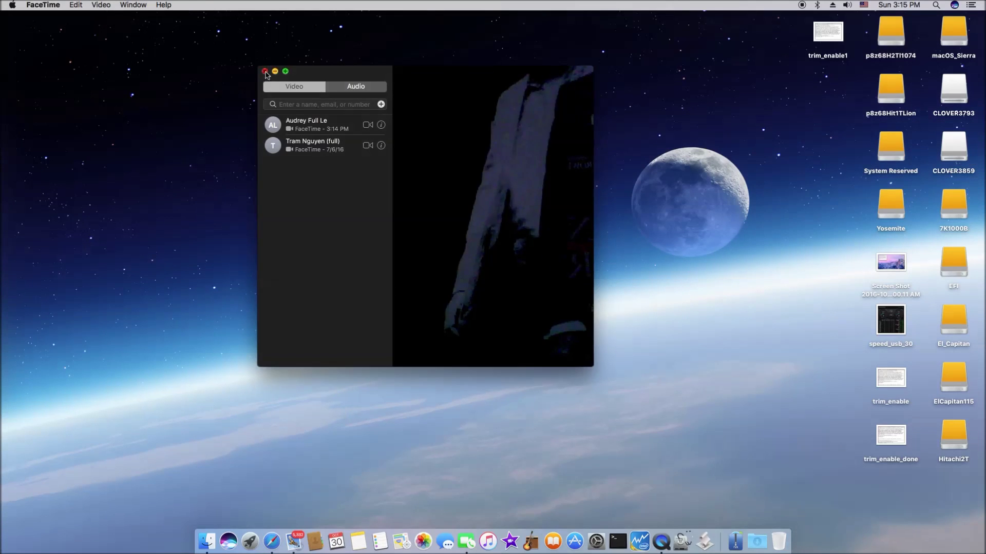
pyautogui.click(265, 71)
# Step: Send the iMessage 'are you there' in the open Messages conversation
pyautogui.press('super+Tab')
pyautogui.press('super+0')
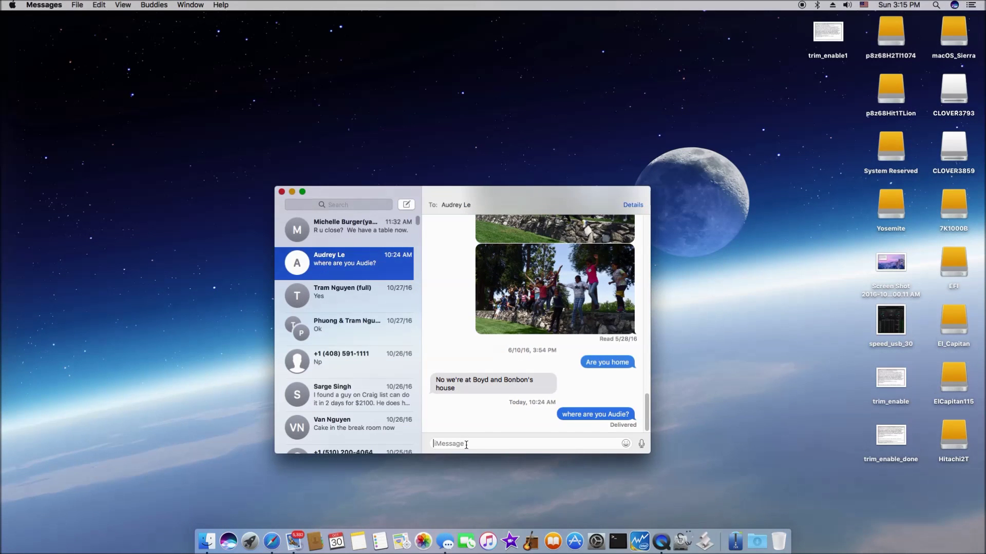
pyautogui.write('are you there')
pyautogui.press('Return')
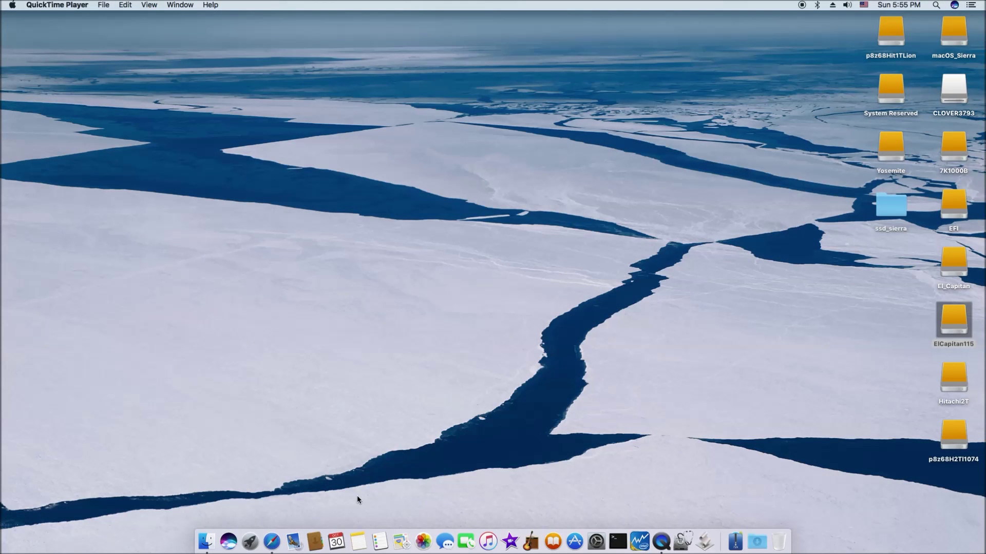
# Step: Play the YouTube volleyball video from Safari's favorites in Picture-in-Picture, then reopen its video menu
pyautogui.click(272, 539)
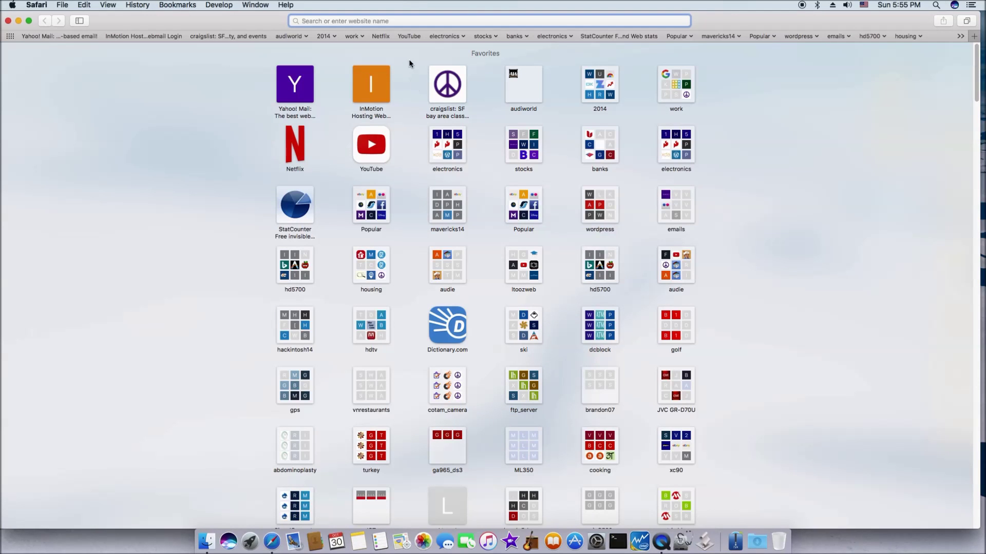
pyautogui.click(409, 36)
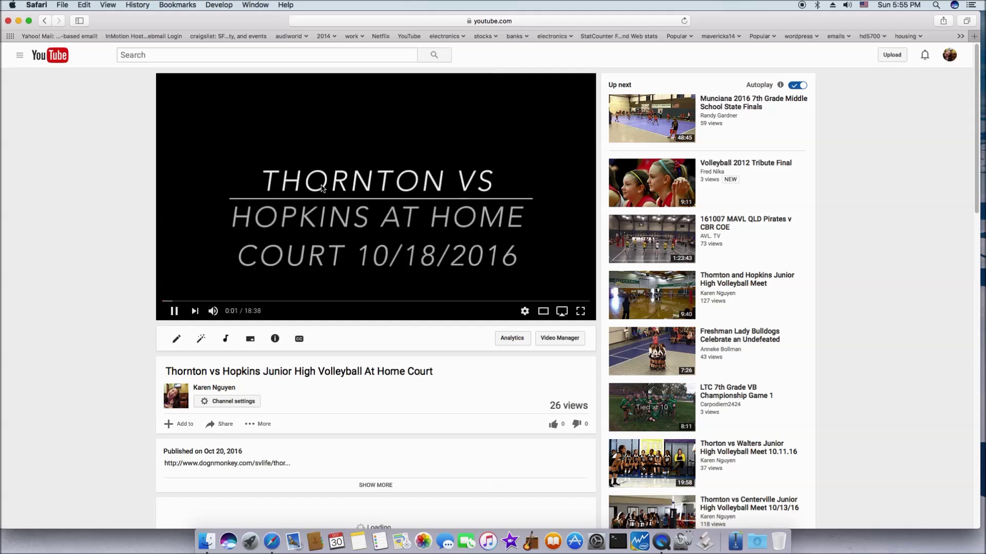
pyautogui.rightClick(328, 188)
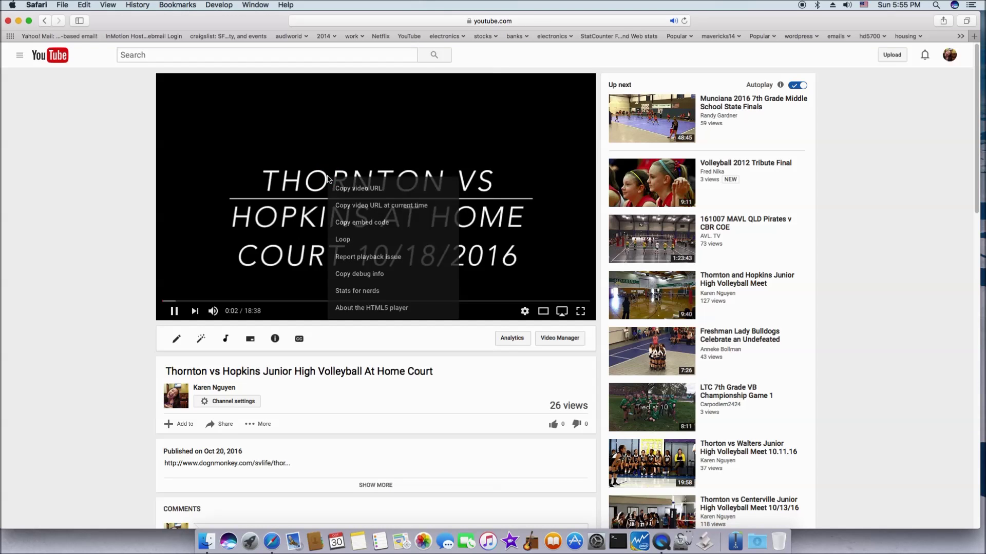
pyautogui.rightClick(294, 170)
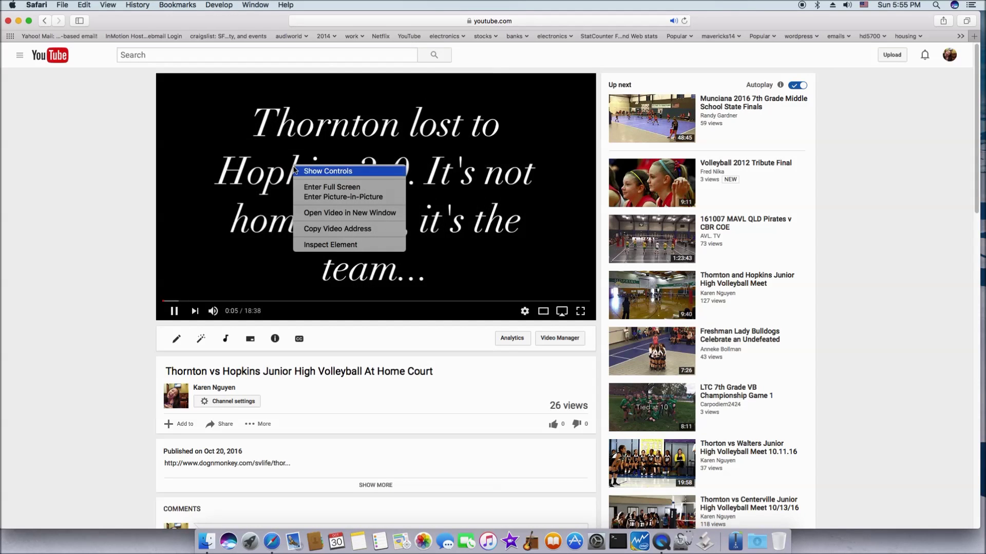
pyautogui.click(321, 202)
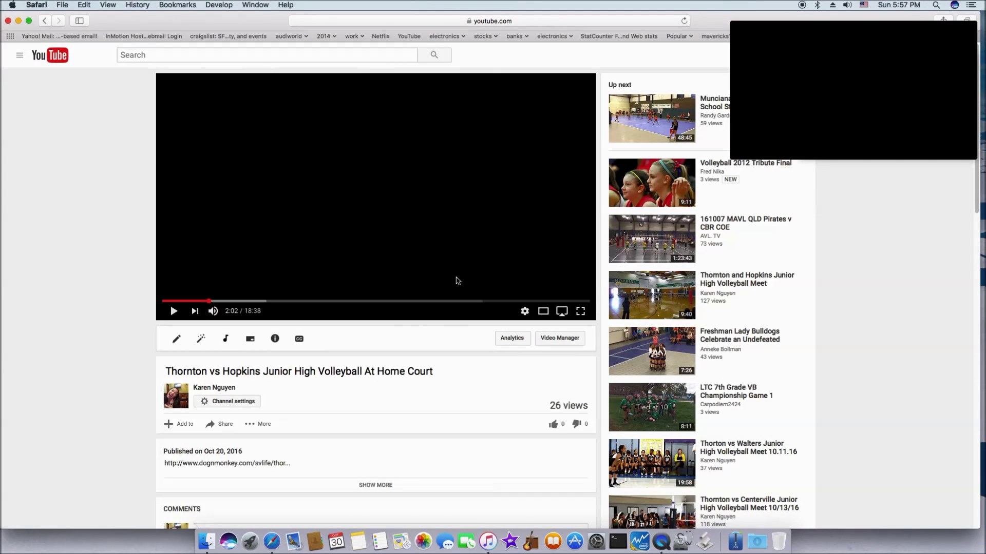
pyautogui.rightClick(511, 221)
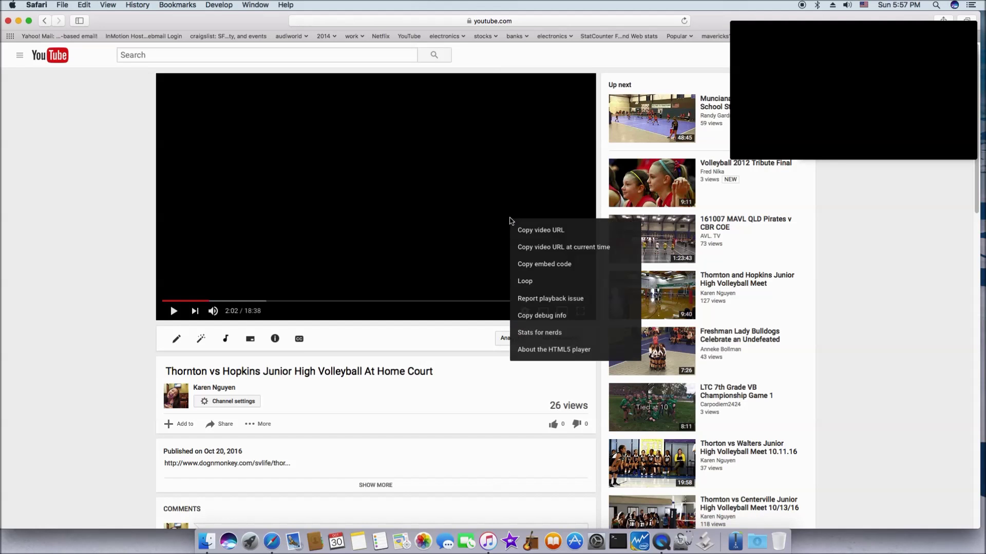
pyautogui.rightClick(511, 221)
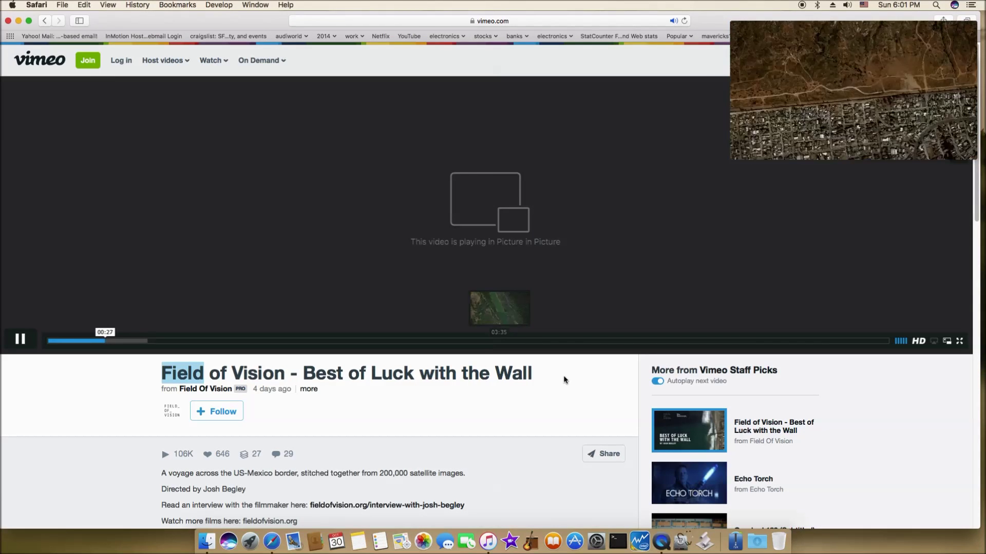
# Step: Send the floating Vimeo video back into the page's player
pyautogui.click(947, 342)
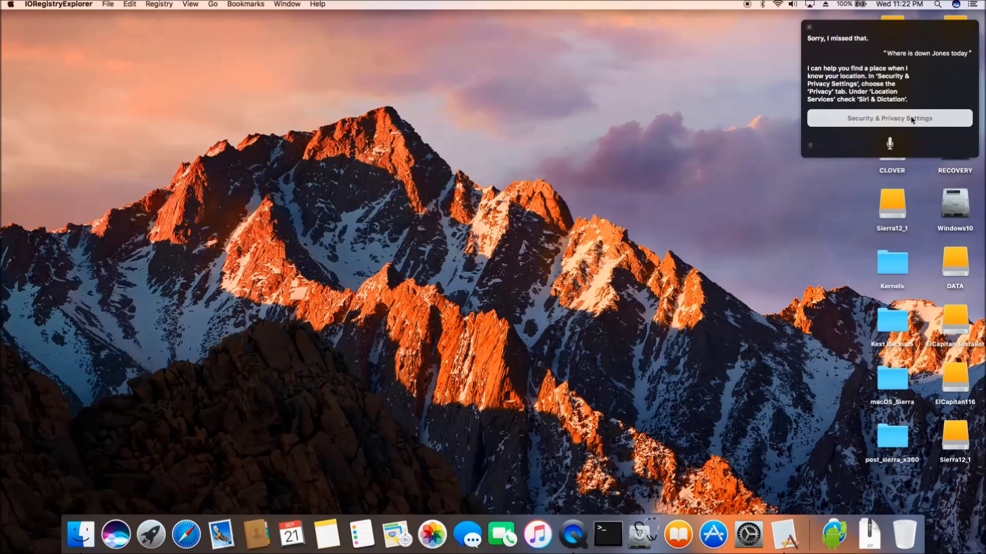
# Step: Unlock Security & Privacy's Privacy settings for Location Services, then ask Siri the Dow Jones question again
pyautogui.click(749, 542)
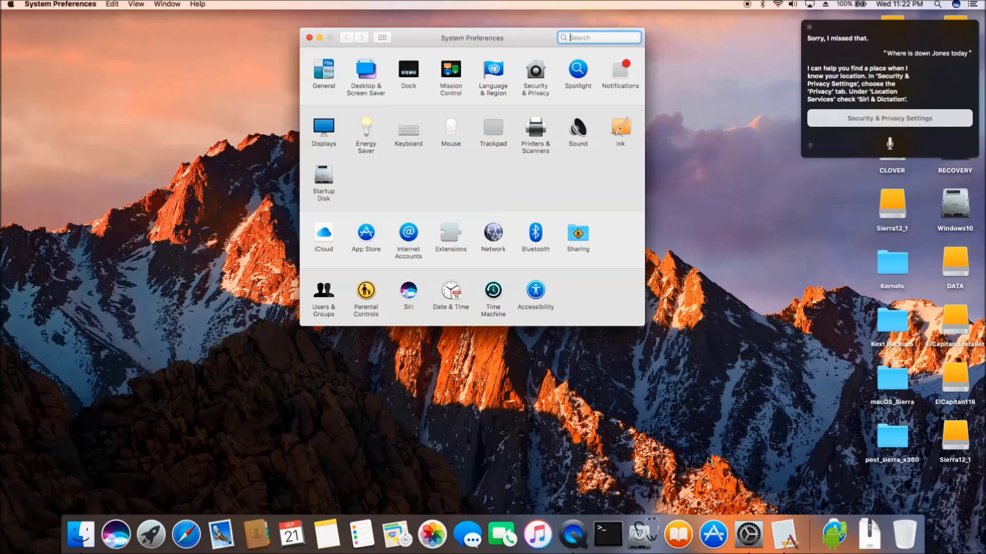
pyautogui.click(536, 72)
pyautogui.click(526, 65)
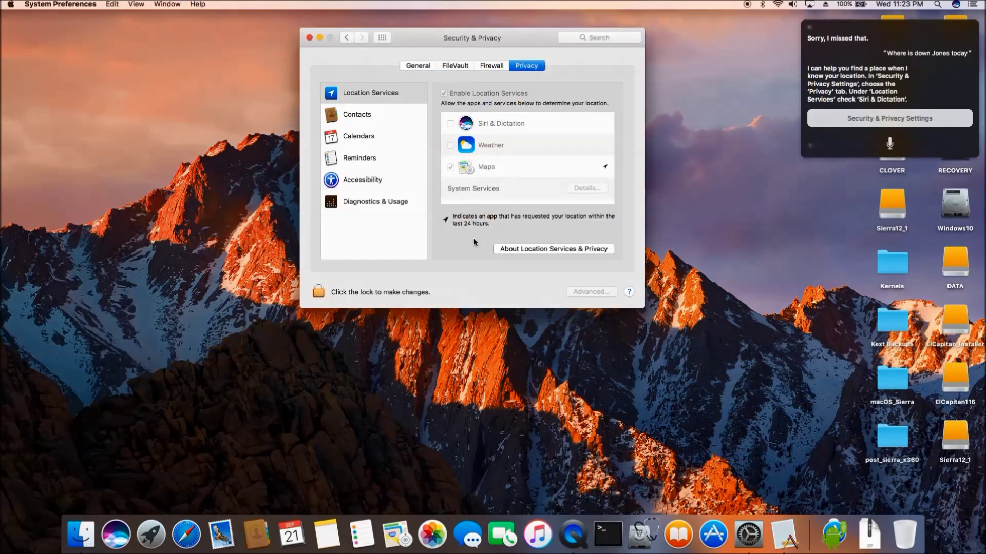
pyautogui.click(318, 291)
pyautogui.click(889, 143)
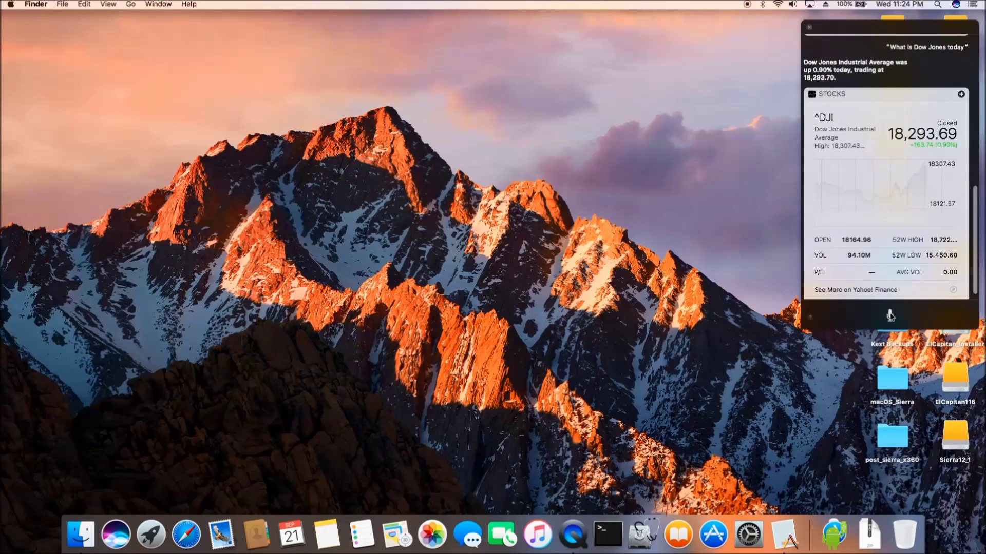
# Step: Ask Siri "What is S&P 500 today" to bring up its Stocks market card
pyautogui.click(891, 315)
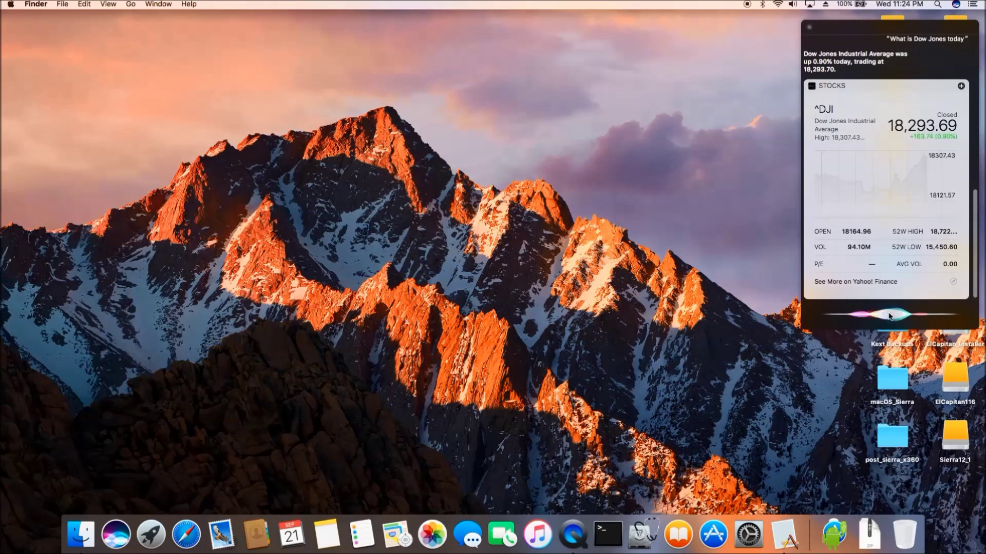